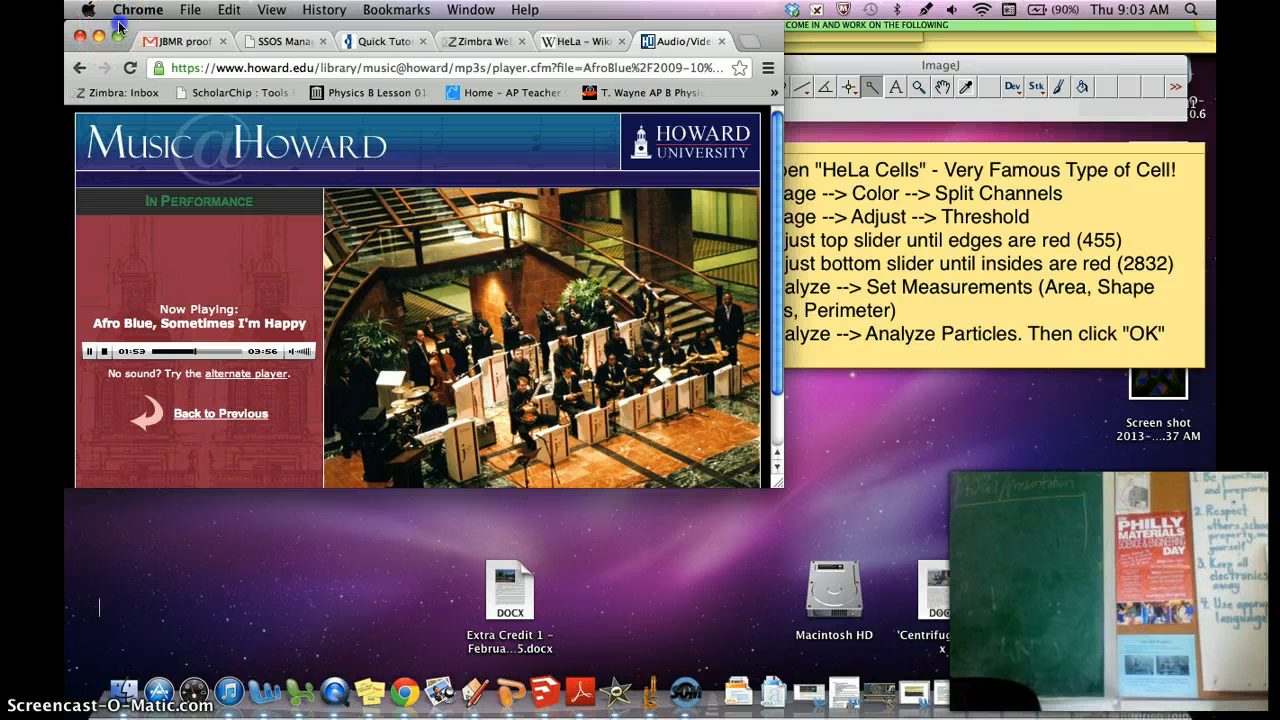
Move the browser window down out of the way, switch to ImageJ and open the HeLa Cells sample image
{"action": "left_click_drag", "start_coordinate": [117, 33], "coordinate": [137, 585]}
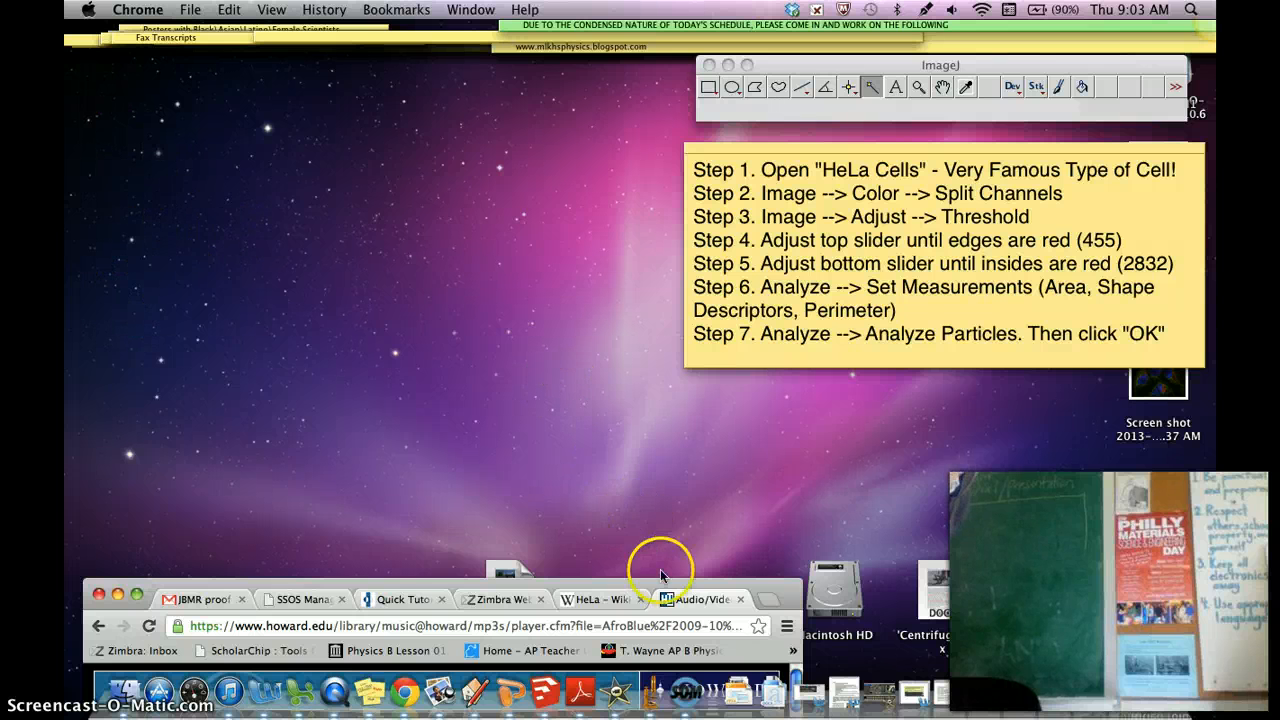
{"action": "left_click", "coordinate": [650, 690]}
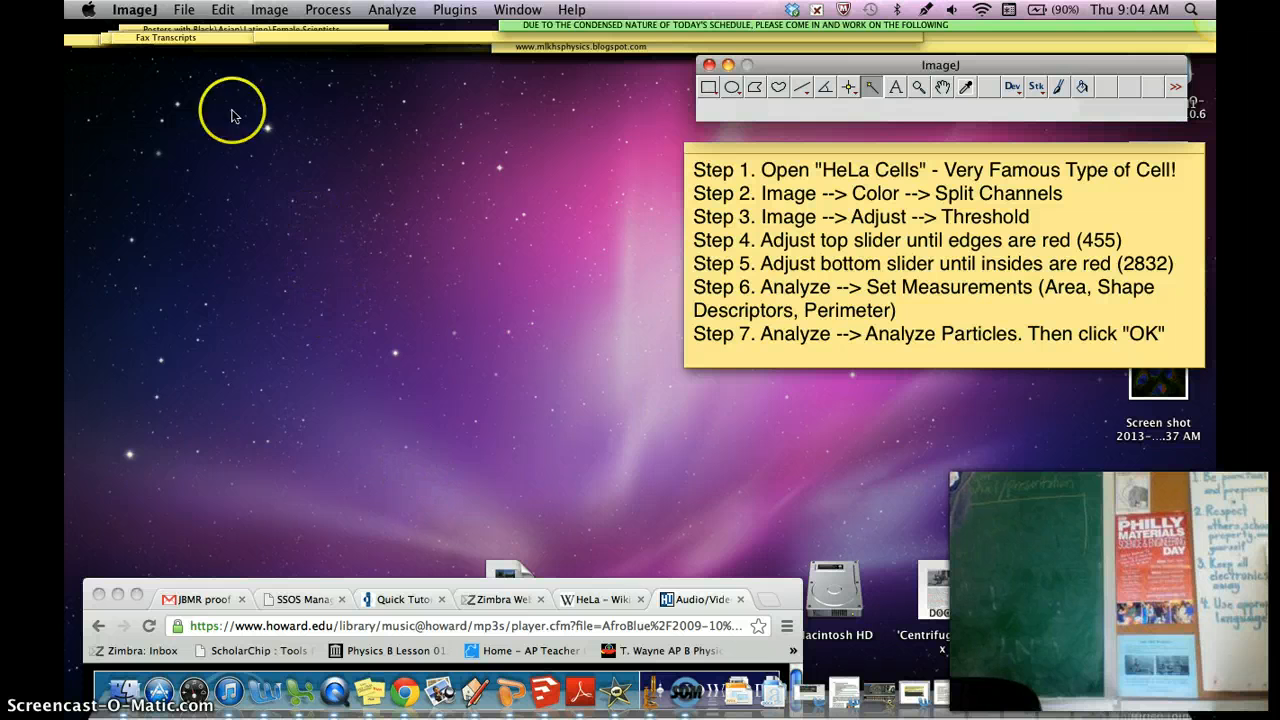
{"action": "left_click", "coordinate": [150, 9]}
{"action": "mouse_move", "coordinate": [183, 9]}
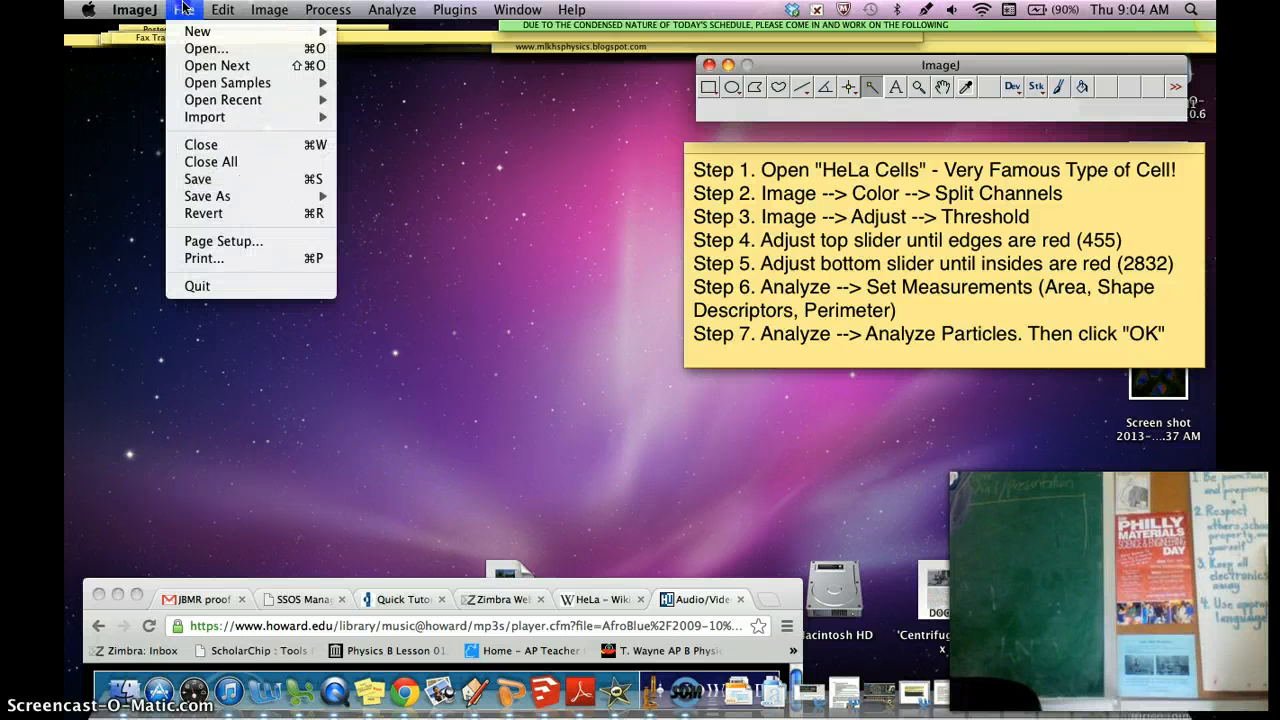
{"action": "mouse_move", "coordinate": [210, 86]}
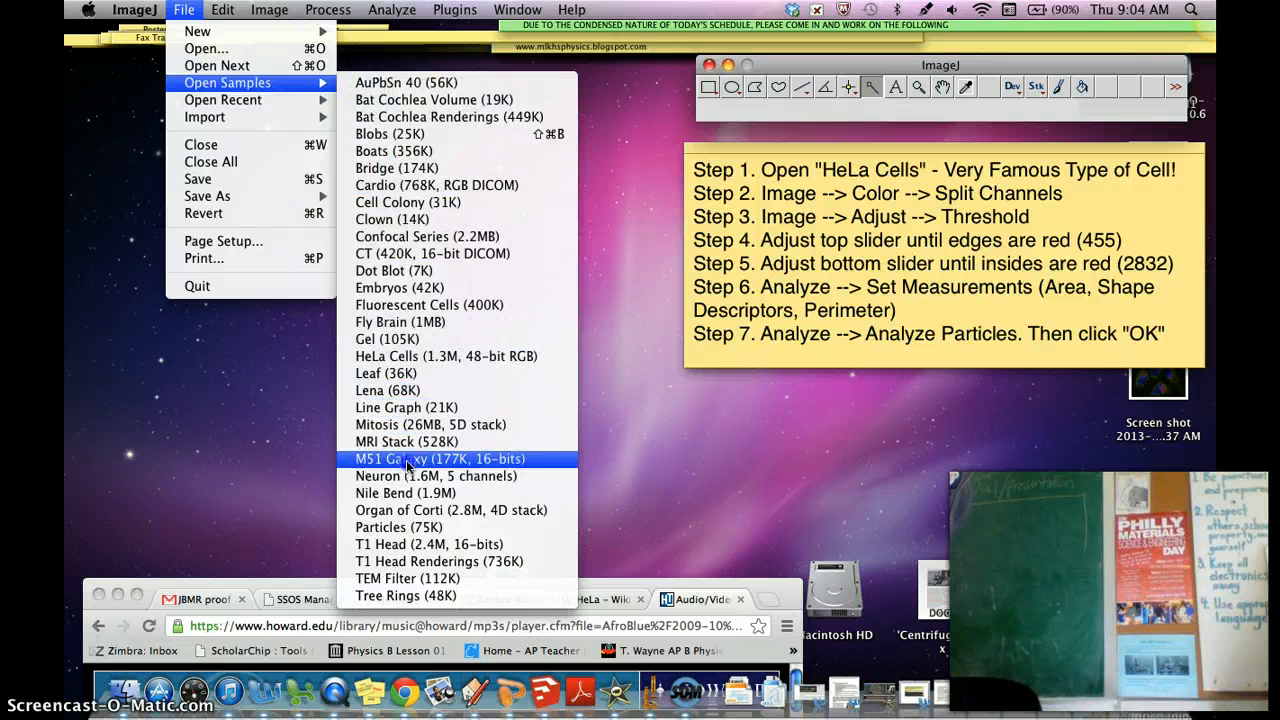
{"action": "left_click", "coordinate": [415, 356]}
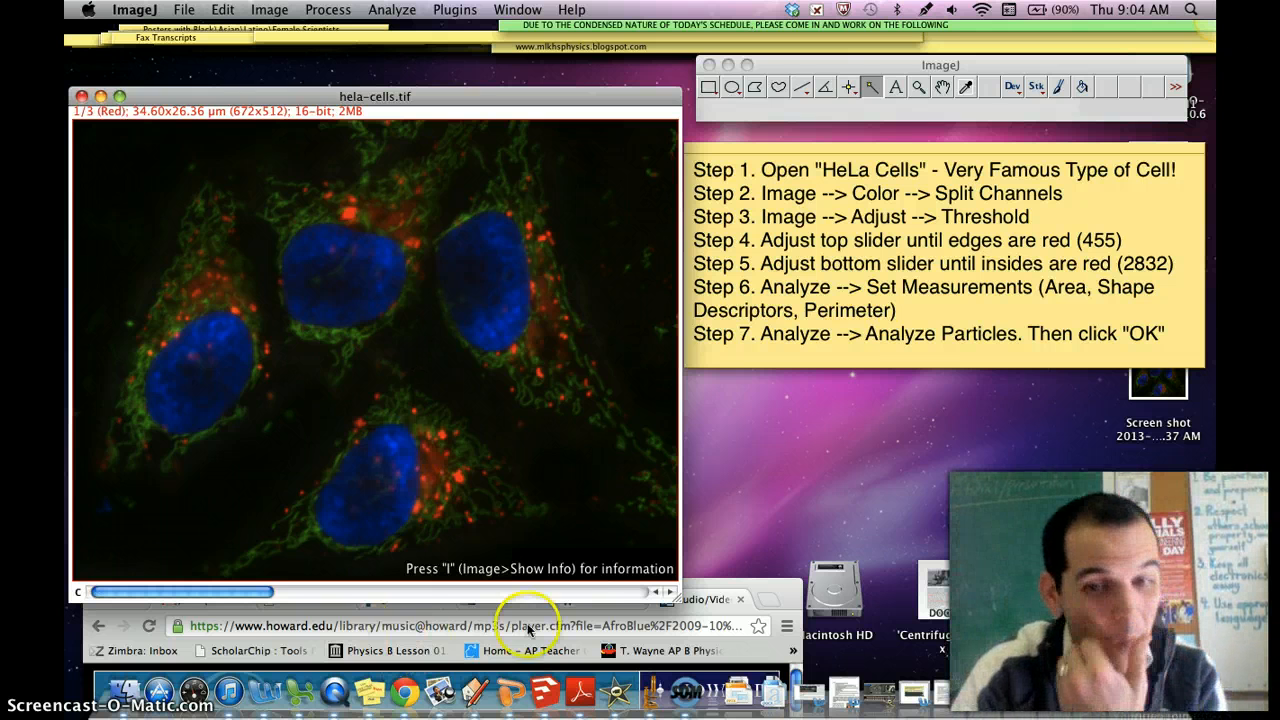
Close the Howard University audio player tab in Chrome and return to the hela-cells.tif image in ImageJ
{"action": "left_click", "coordinate": [693, 582]}
{"action": "left_click_drag", "start_coordinate": [692, 580], "coordinate": [696, 572]}
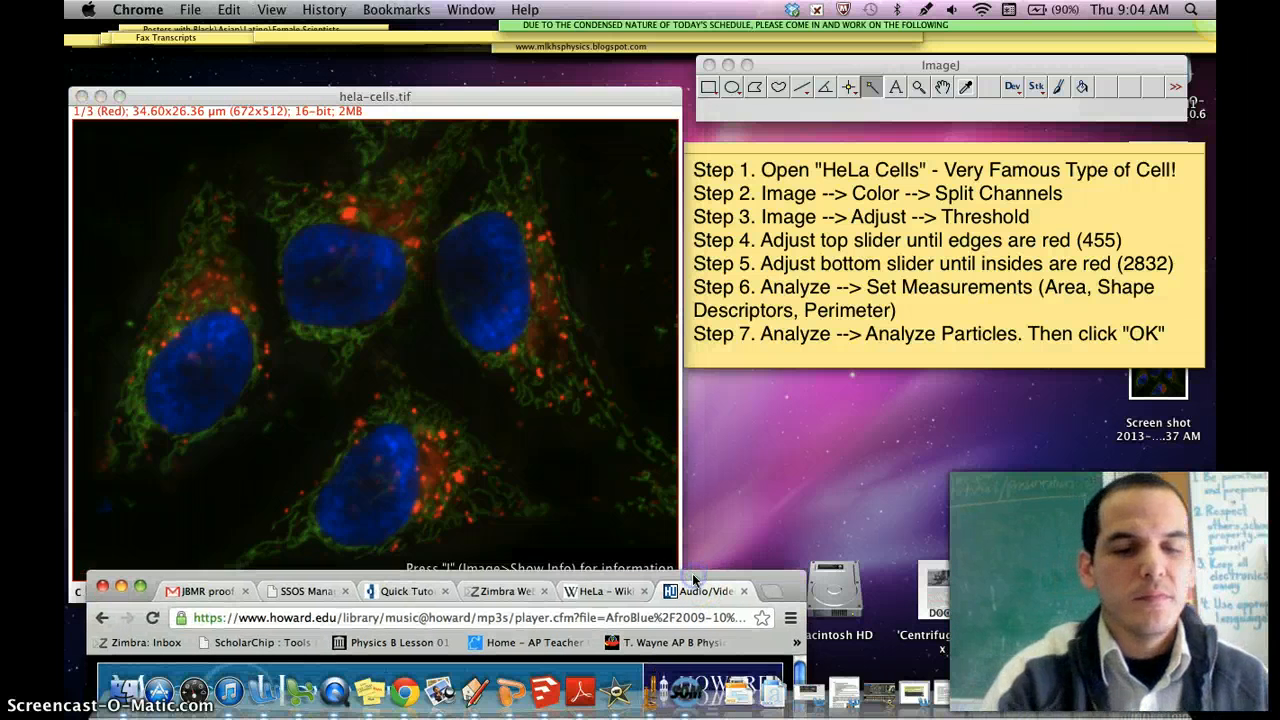
{"action": "key", "text": "super+w"}
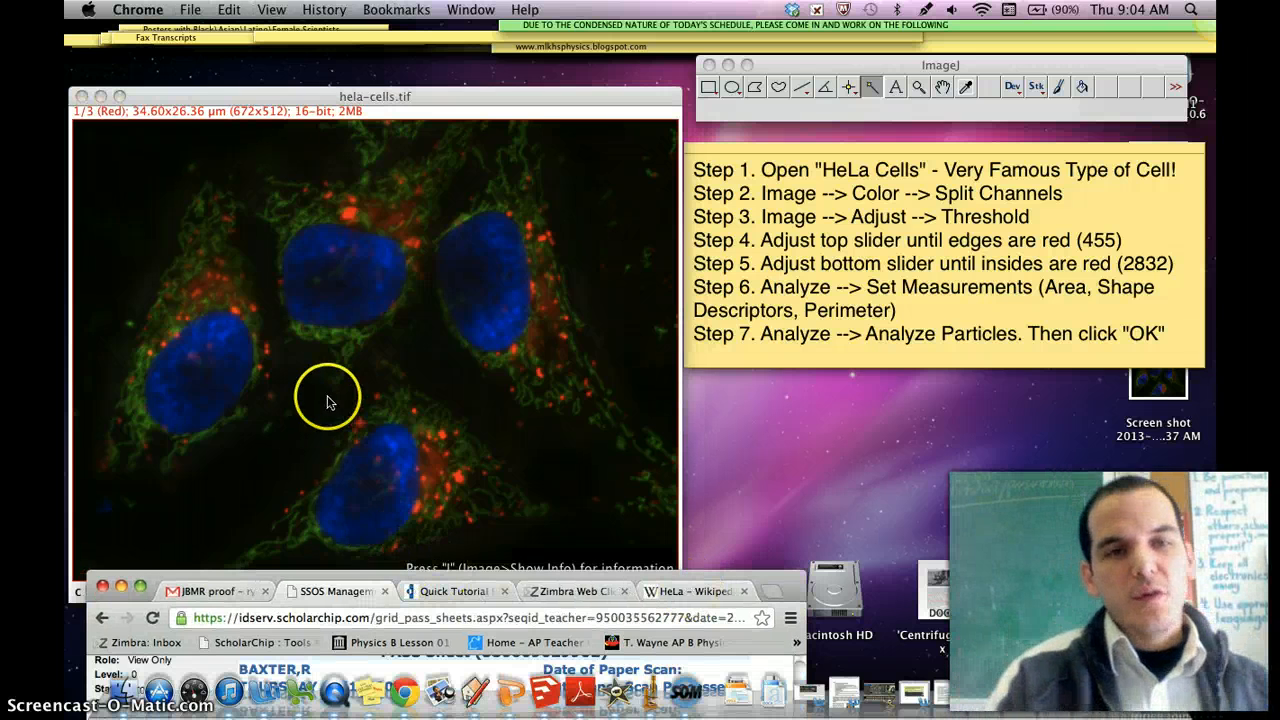
{"action": "left_click", "coordinate": [387, 97]}
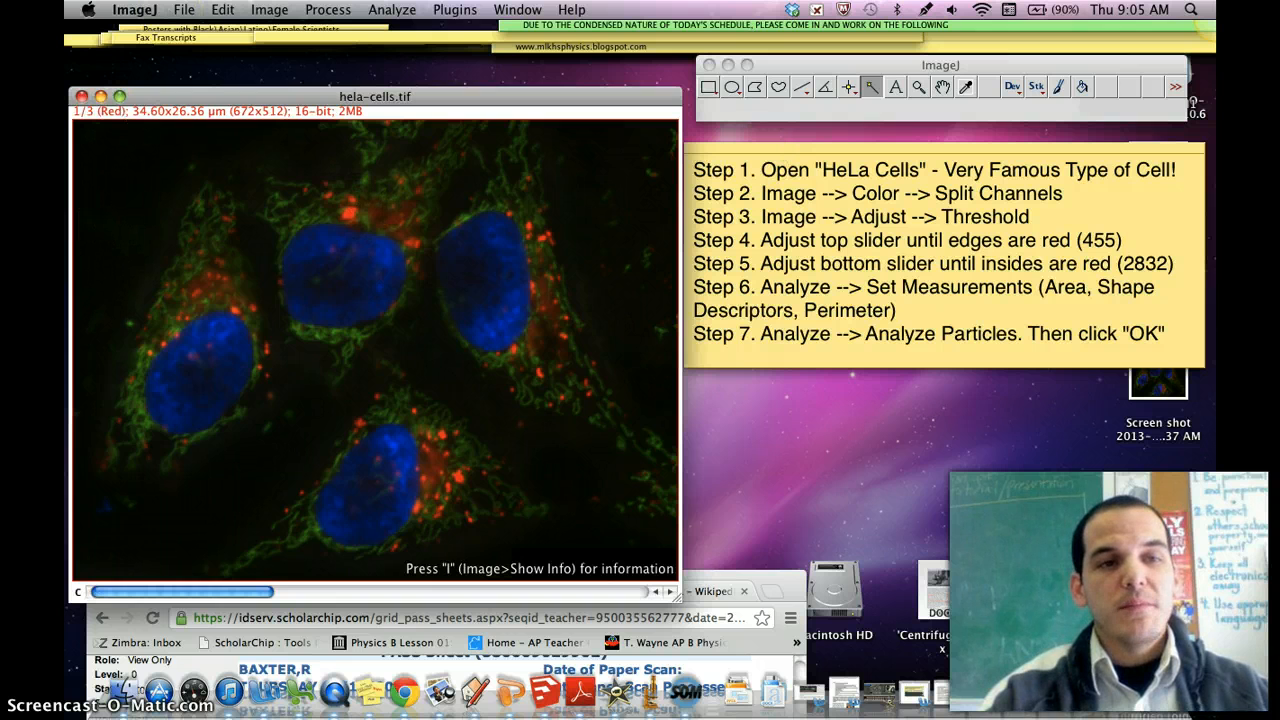
{"action": "left_click", "coordinate": [188, 9]}
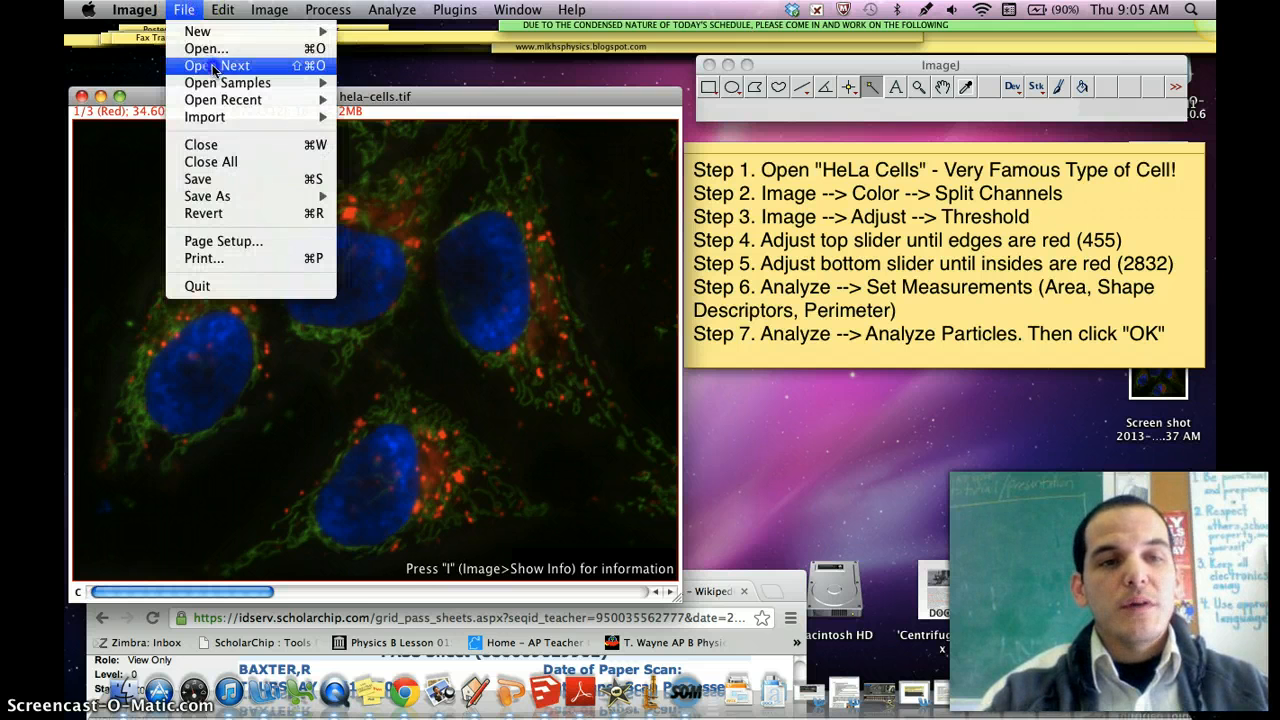
{"action": "mouse_move", "coordinate": [255, 84]}
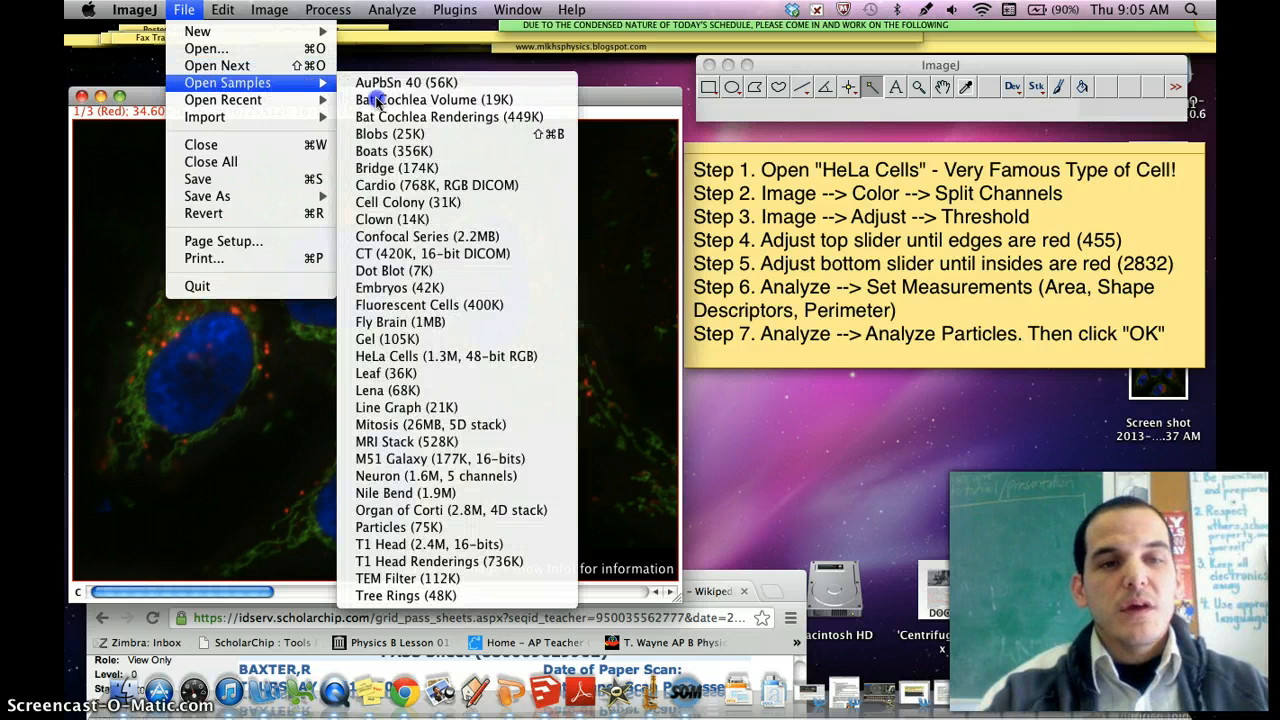
{"action": "left_click", "coordinate": [436, 356]}
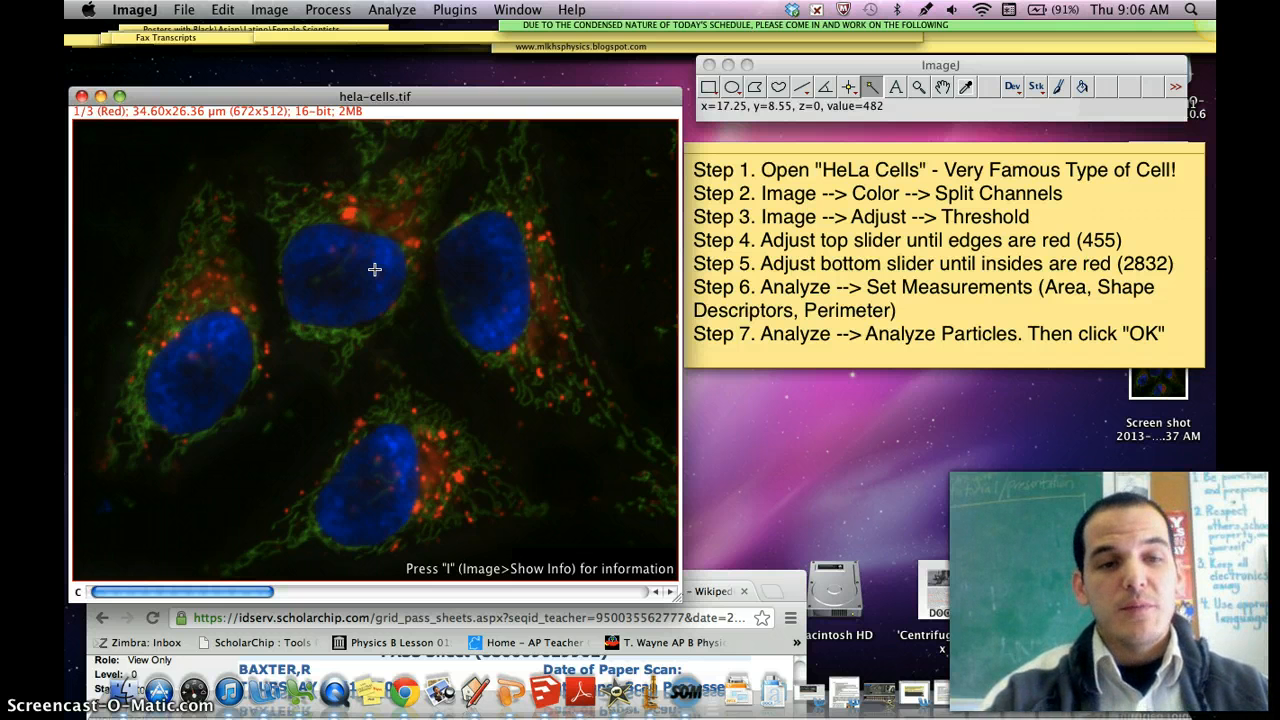
Split the hela-cells.tif image into its separate colour channels
{"action": "left_click", "coordinate": [269, 9]}
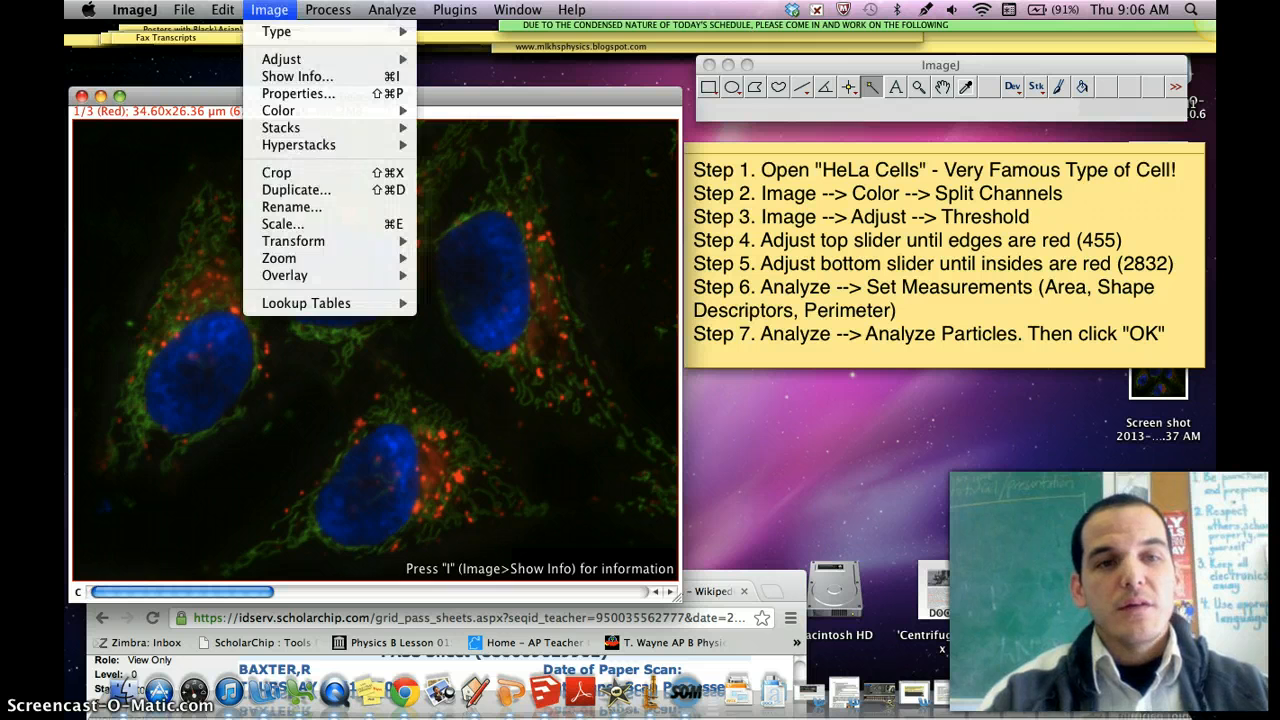
{"action": "mouse_move", "coordinate": [355, 115]}
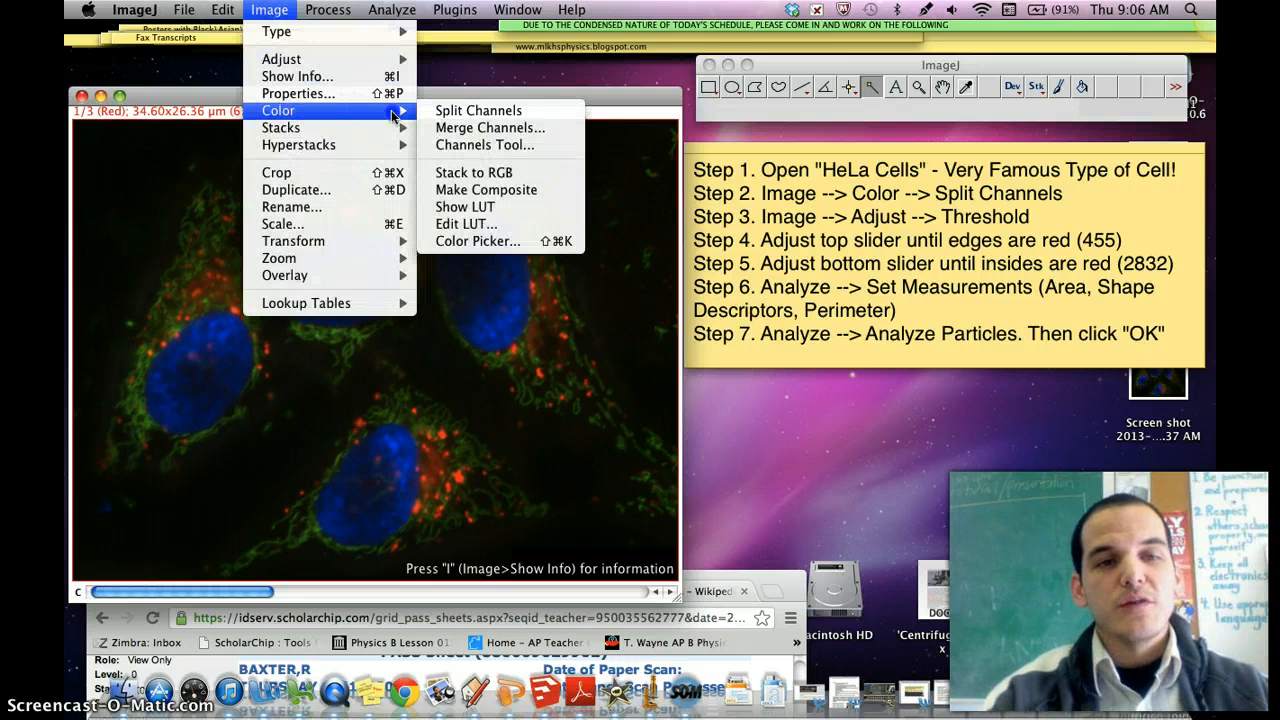
{"action": "left_click", "coordinate": [457, 114]}
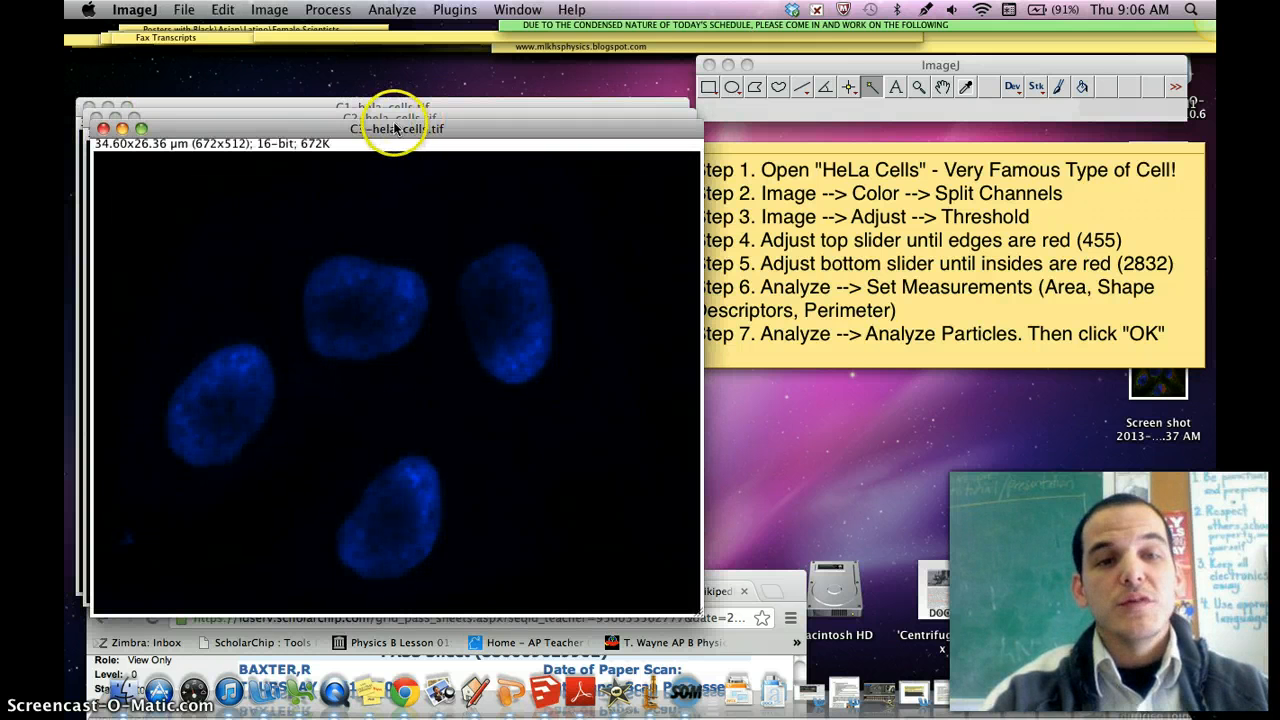
View the green and red channel images in turn, and bring the blue channel image C3-hela-cells.tif back in front of them
{"action": "left_click_drag", "start_coordinate": [403, 120], "coordinate": [368, 218]}
{"action": "left_click", "coordinate": [398, 120]}
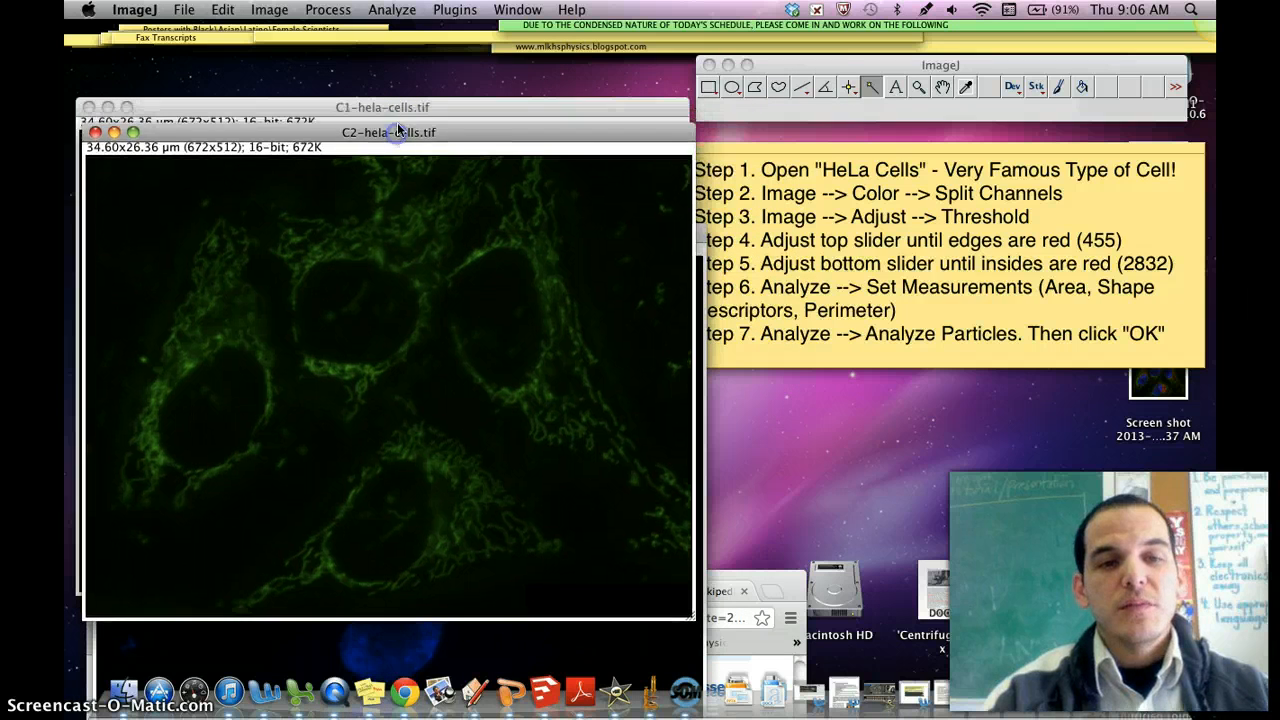
{"action": "left_click", "coordinate": [404, 108]}
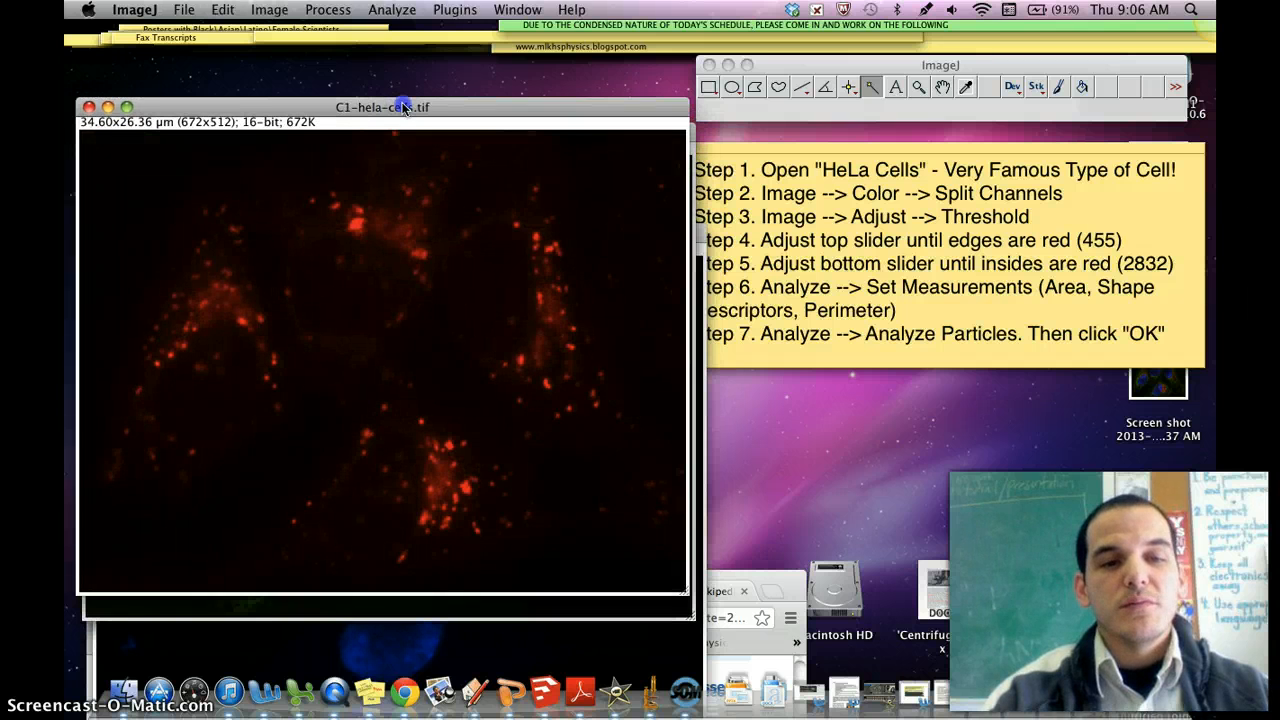
{"action": "left_click_drag", "start_coordinate": [404, 108], "coordinate": [401, 84]}
{"action": "left_click", "coordinate": [357, 645]}
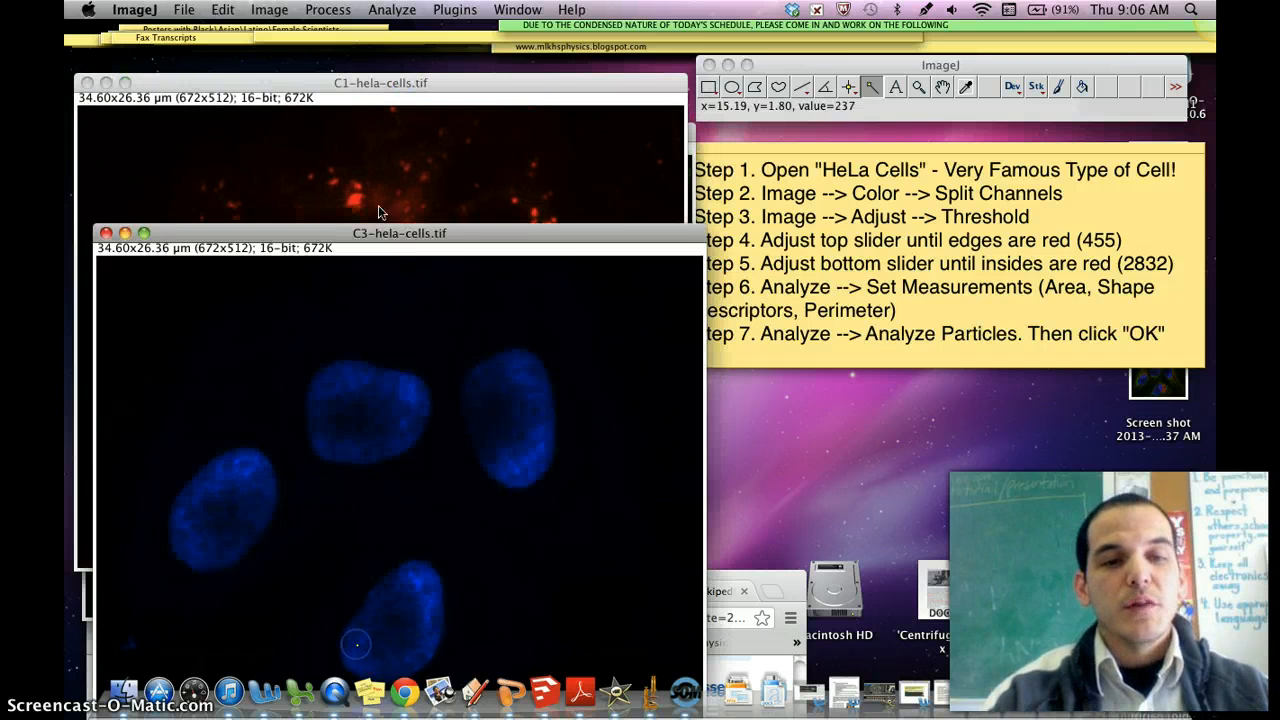
{"action": "left_click_drag", "start_coordinate": [387, 238], "coordinate": [367, 256]}
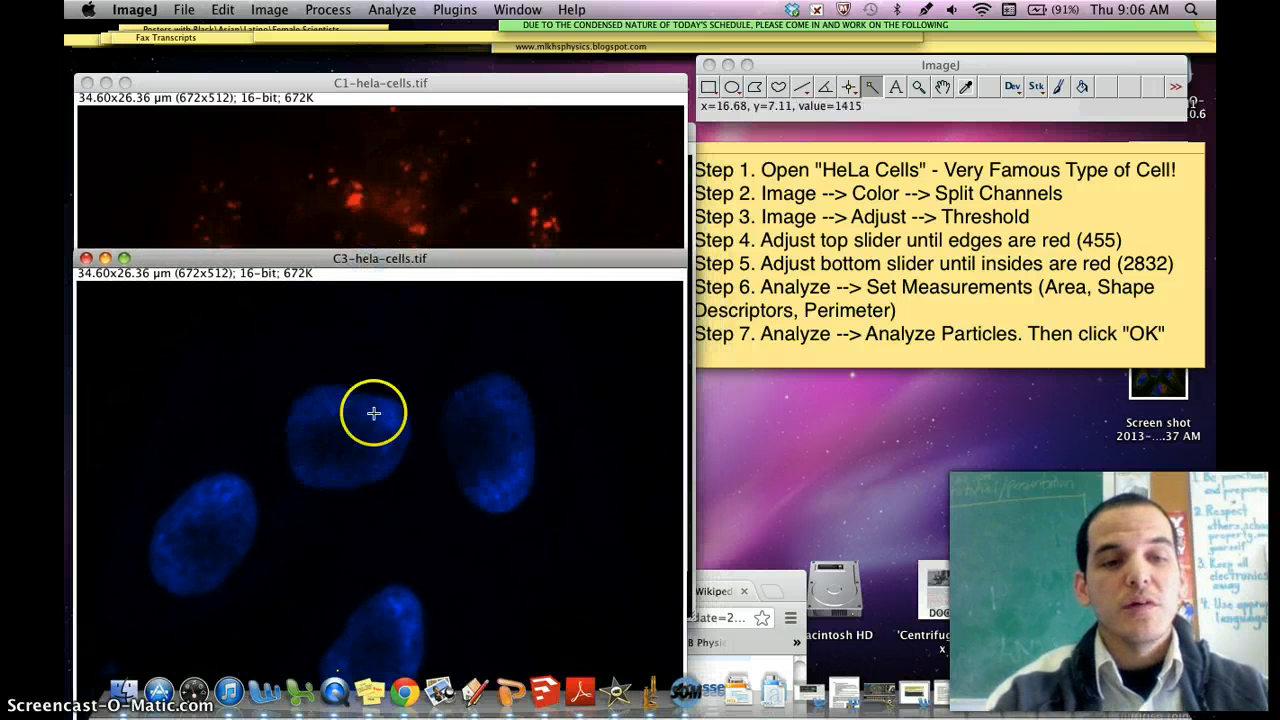
{"action": "left_click_drag", "start_coordinate": [398, 258], "coordinate": [395, 102]}
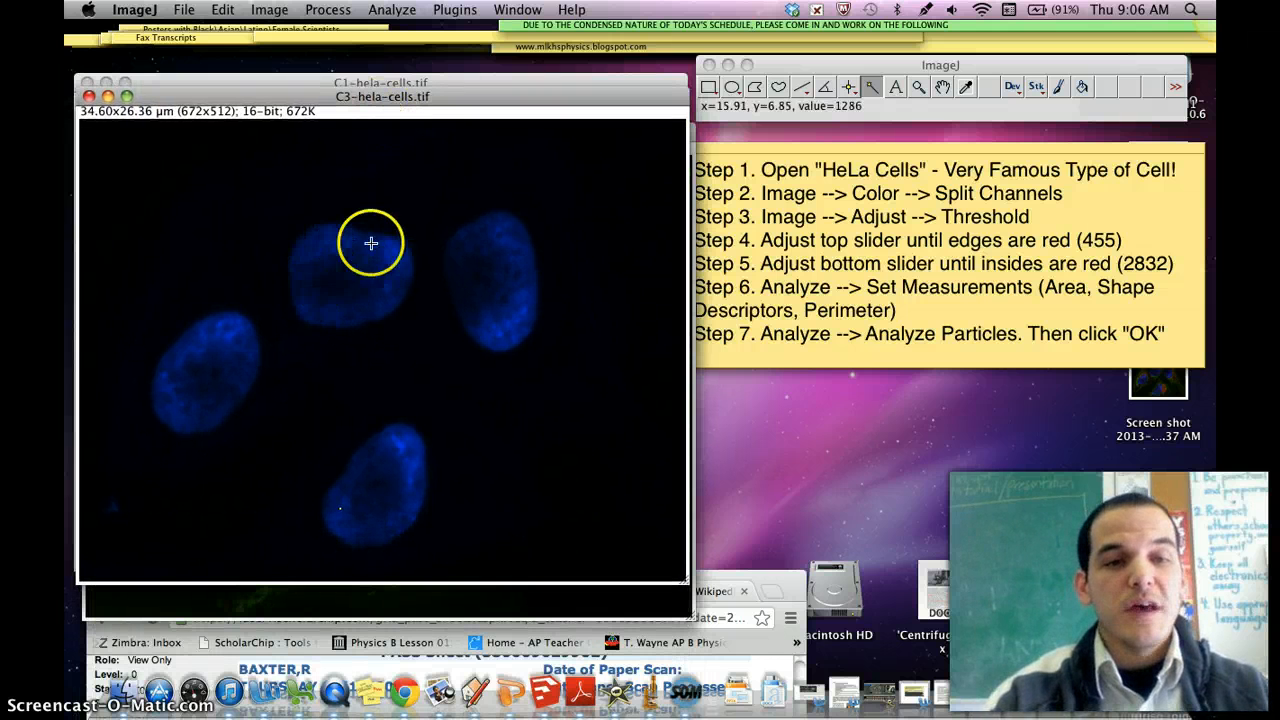
{"action": "left_click", "coordinate": [381, 282]}
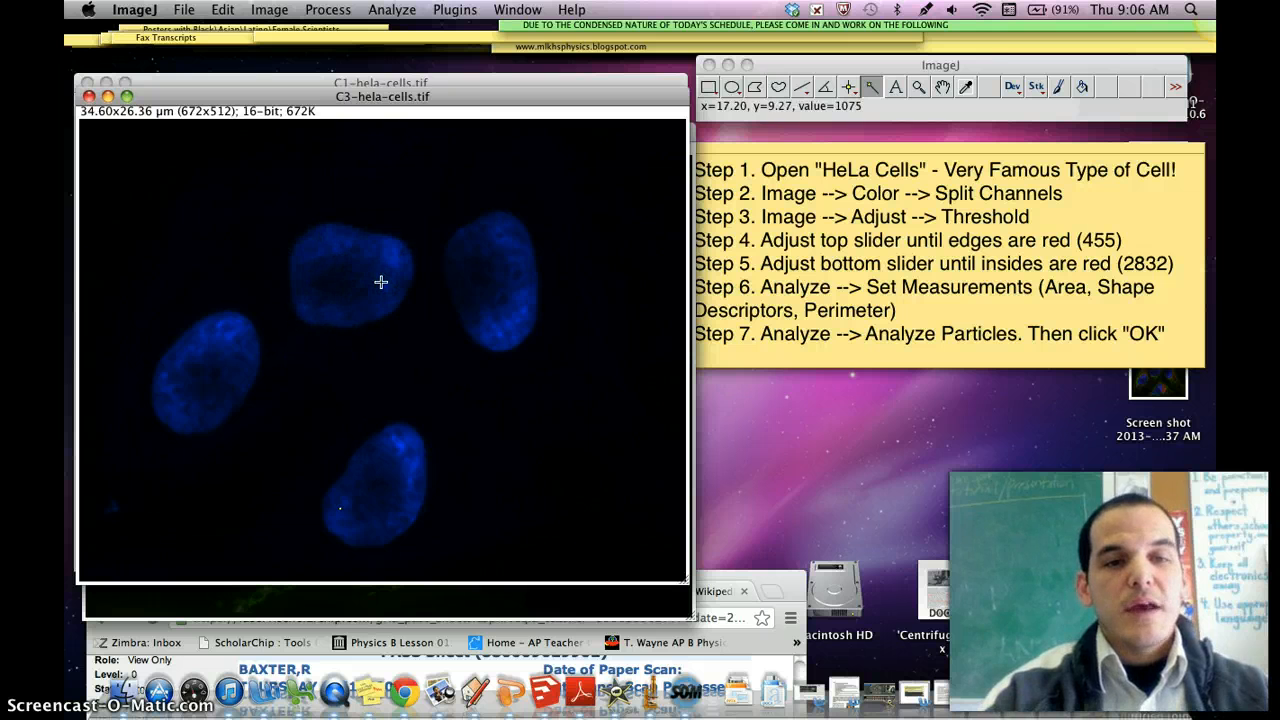
{"action": "mouse_move", "coordinate": [381, 282]}
{"action": "left_mouse_down"}
{"action": "mouse_move", "coordinate": [380, 249]}
{"action": "mouse_move", "coordinate": [400, 309]}
{"action": "mouse_move", "coordinate": [306, 286]}
{"action": "mouse_move", "coordinate": [350, 233]}
{"action": "mouse_move", "coordinate": [417, 300]}
{"action": "mouse_move", "coordinate": [645, 249]}
{"action": "left_mouse_up"}
Highlight "Image --> Adjust --> Threshold" in the sticky note and return to the C3-hela-cells.tif image
{"action": "left_click", "coordinate": [752, 222]}
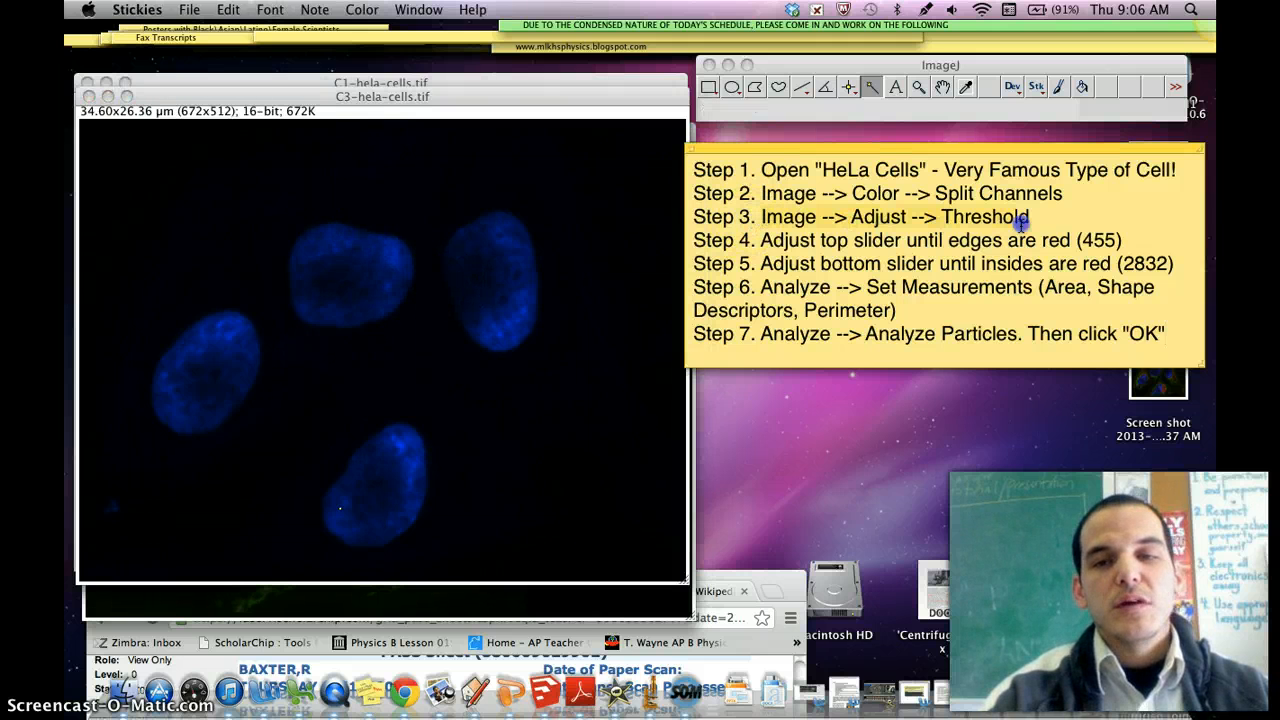
{"action": "left_click_drag", "start_coordinate": [1021, 225], "coordinate": [1026, 222]}
{"action": "left_click", "coordinate": [476, 249]}
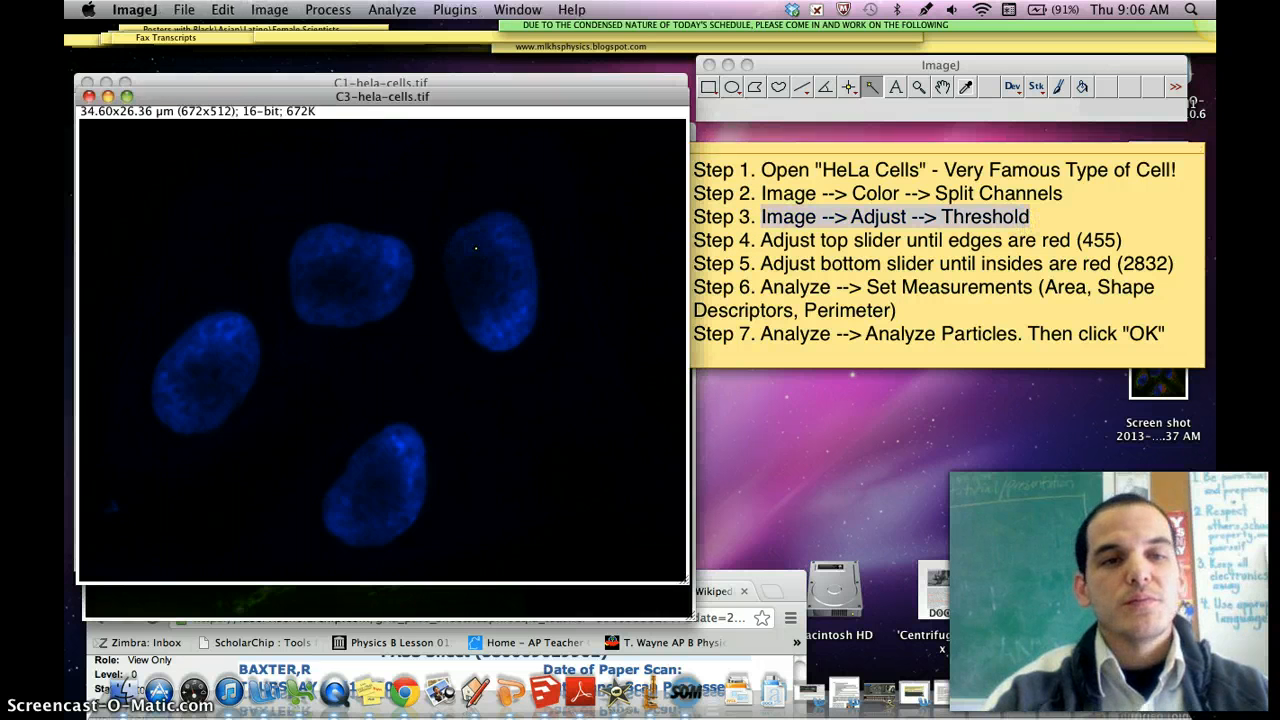
Open the Threshold adjustment for C3-hela-cells.tif and set the lower threshold level to 455
{"action": "left_click", "coordinate": [269, 9]}
{"action": "mouse_move", "coordinate": [392, 62]}
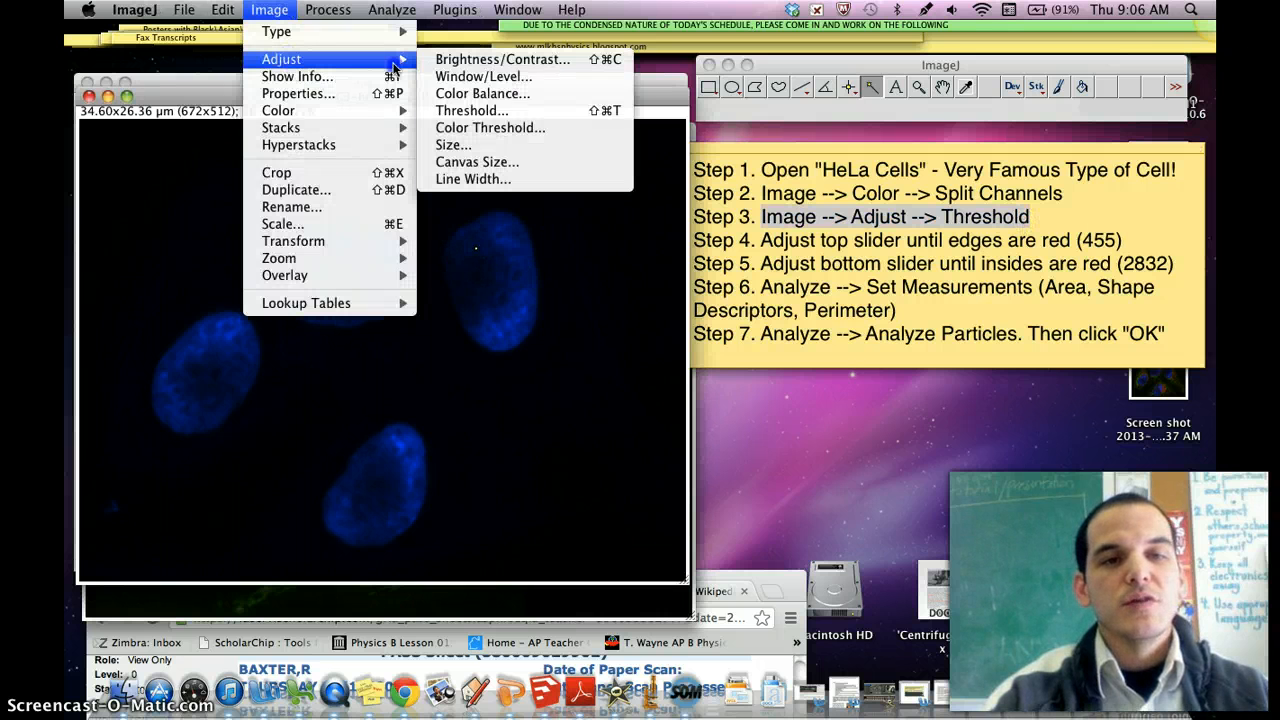
{"action": "left_click", "coordinate": [506, 110]}
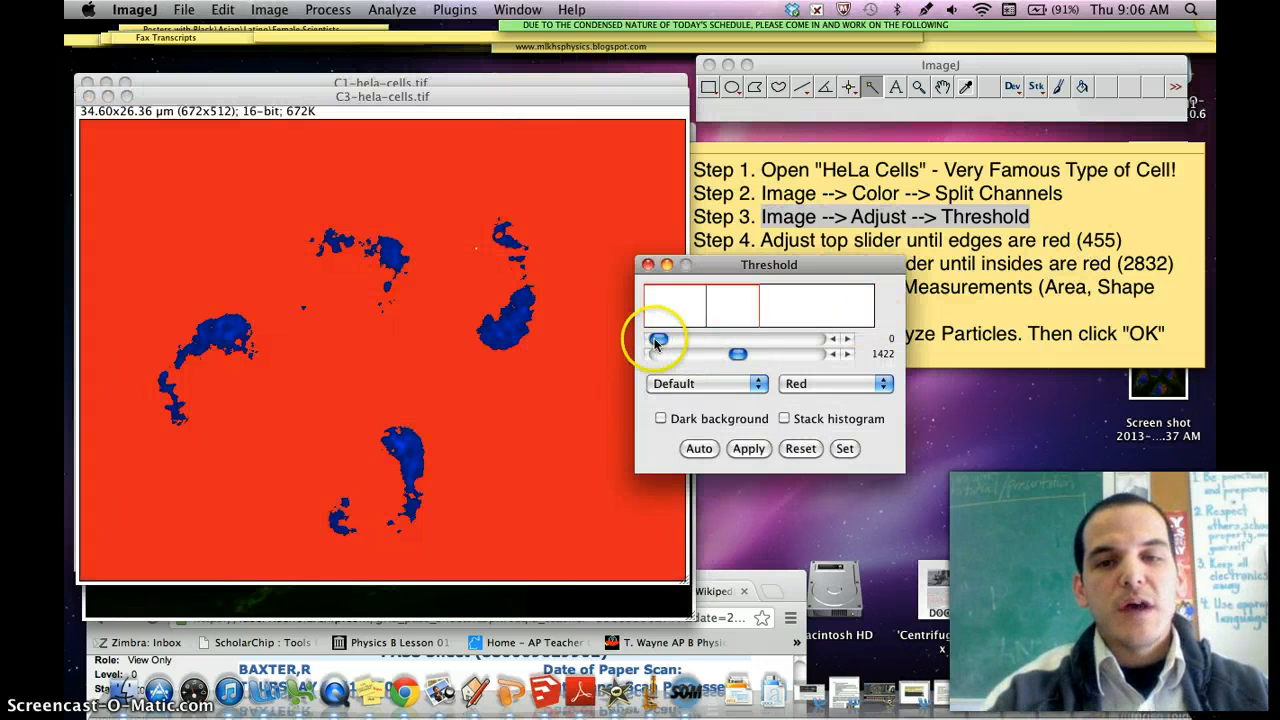
{"action": "left_click_drag", "start_coordinate": [657, 339], "coordinate": [684, 342]}
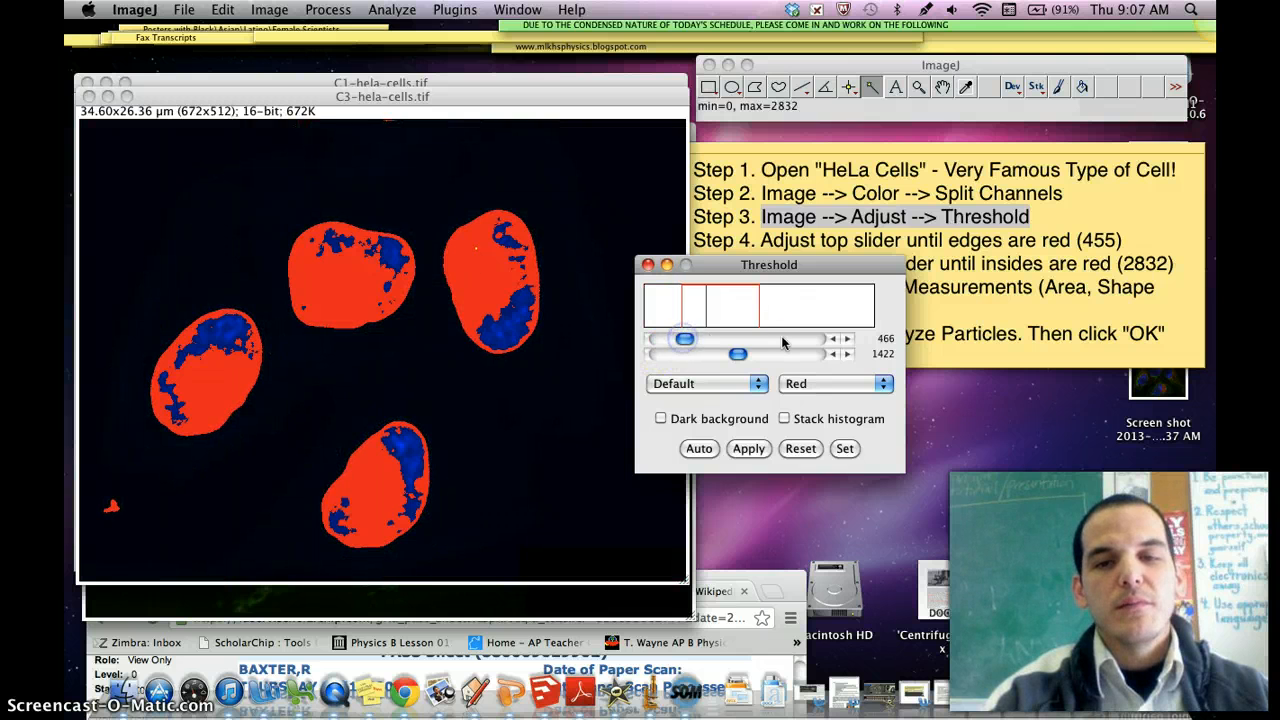
{"action": "left_click", "coordinate": [831, 339]}
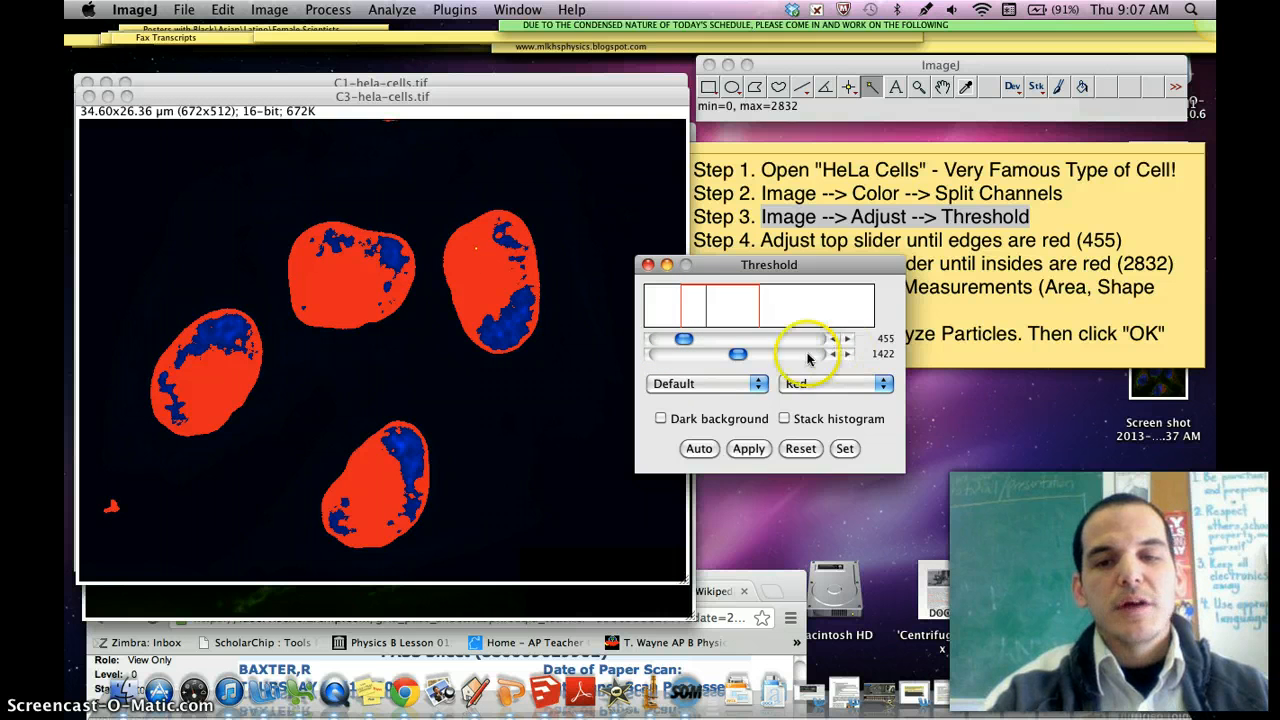
Set the upper threshold level to 2832, apply the threshold to the nuclei image and close the Threshold window
{"action": "left_click_drag", "start_coordinate": [740, 354], "coordinate": [957, 325]}
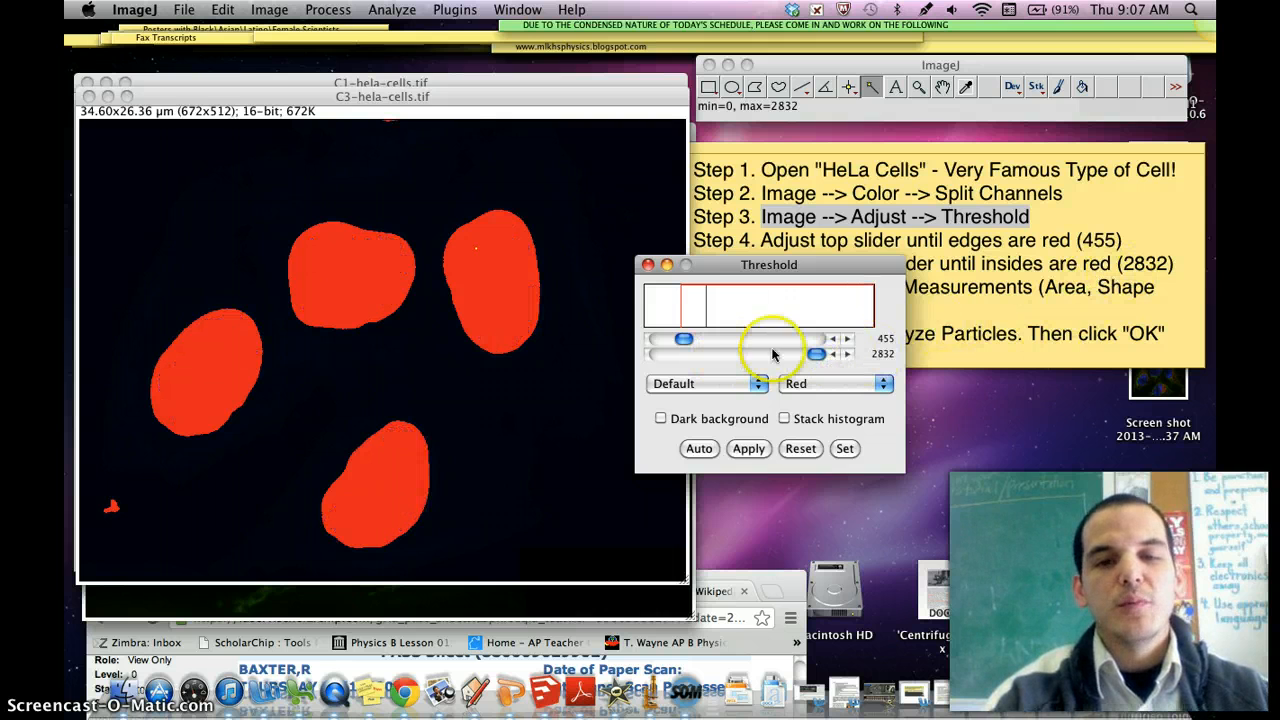
{"action": "left_click", "coordinate": [748, 449]}
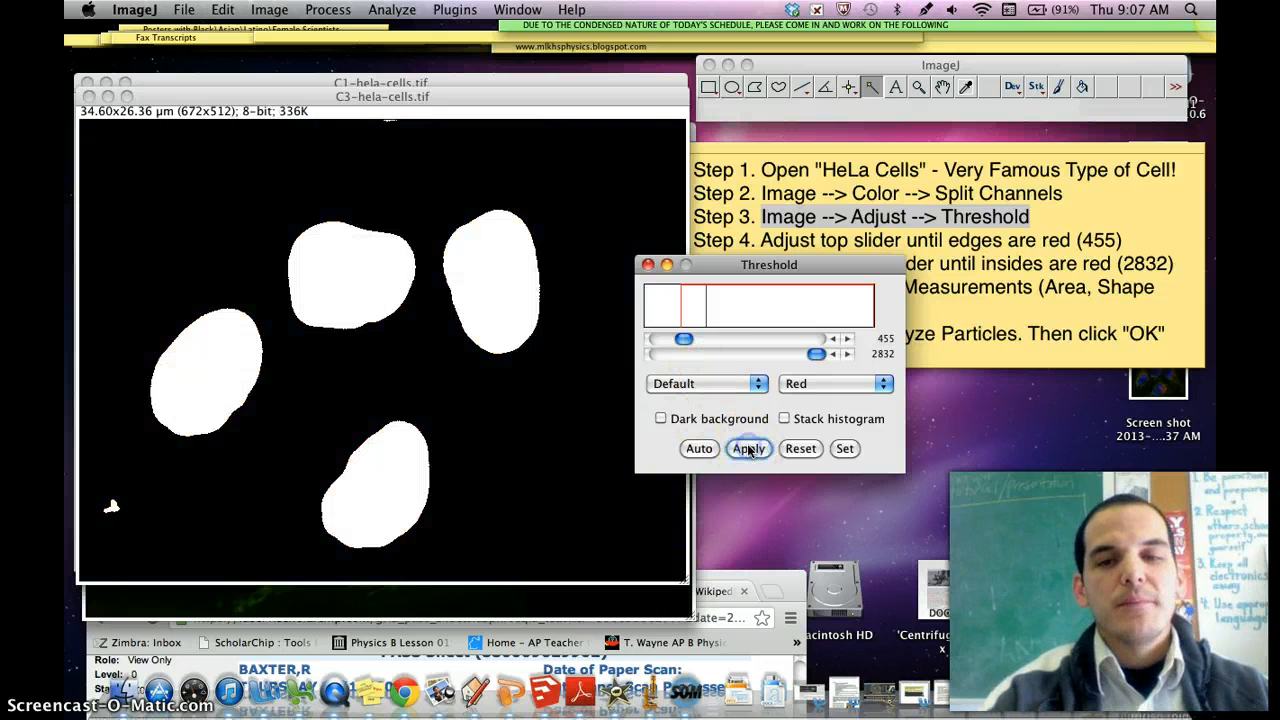
{"action": "left_click", "coordinate": [648, 265]}
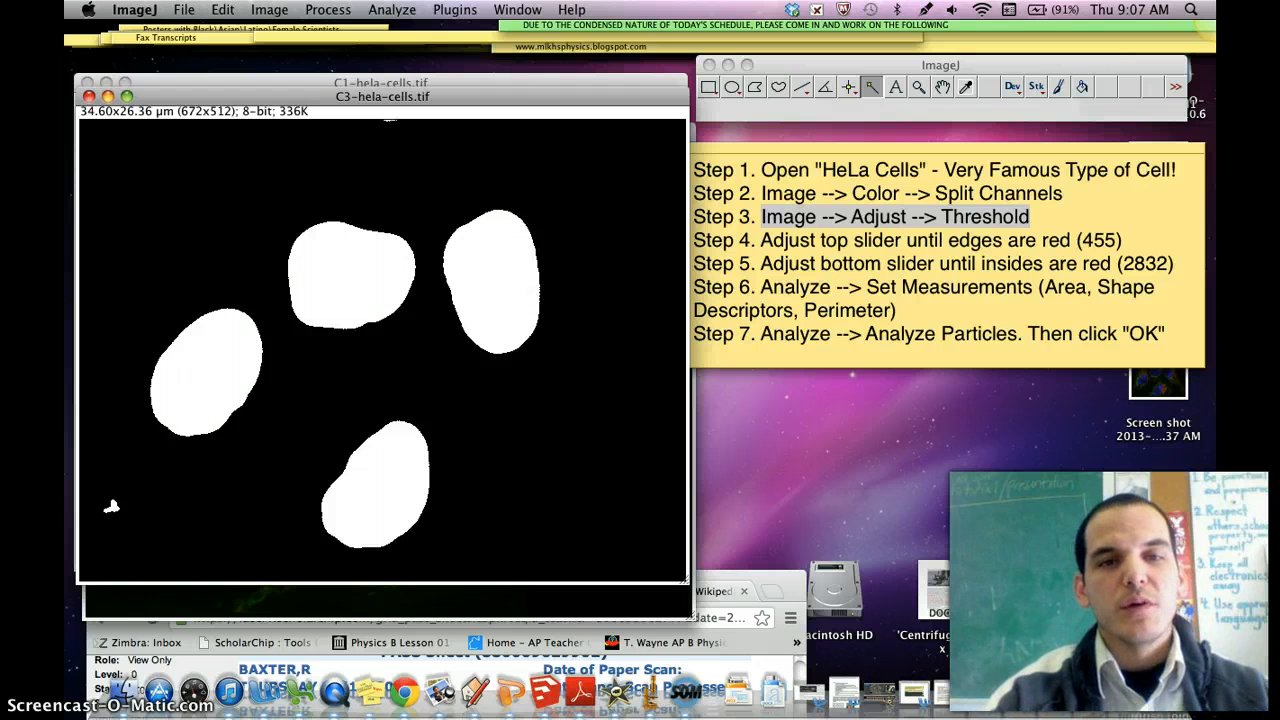
Accept Area, Shape descriptors and Perimeter as the quantities to record in Set Measurements
{"action": "left_click", "coordinate": [392, 9]}
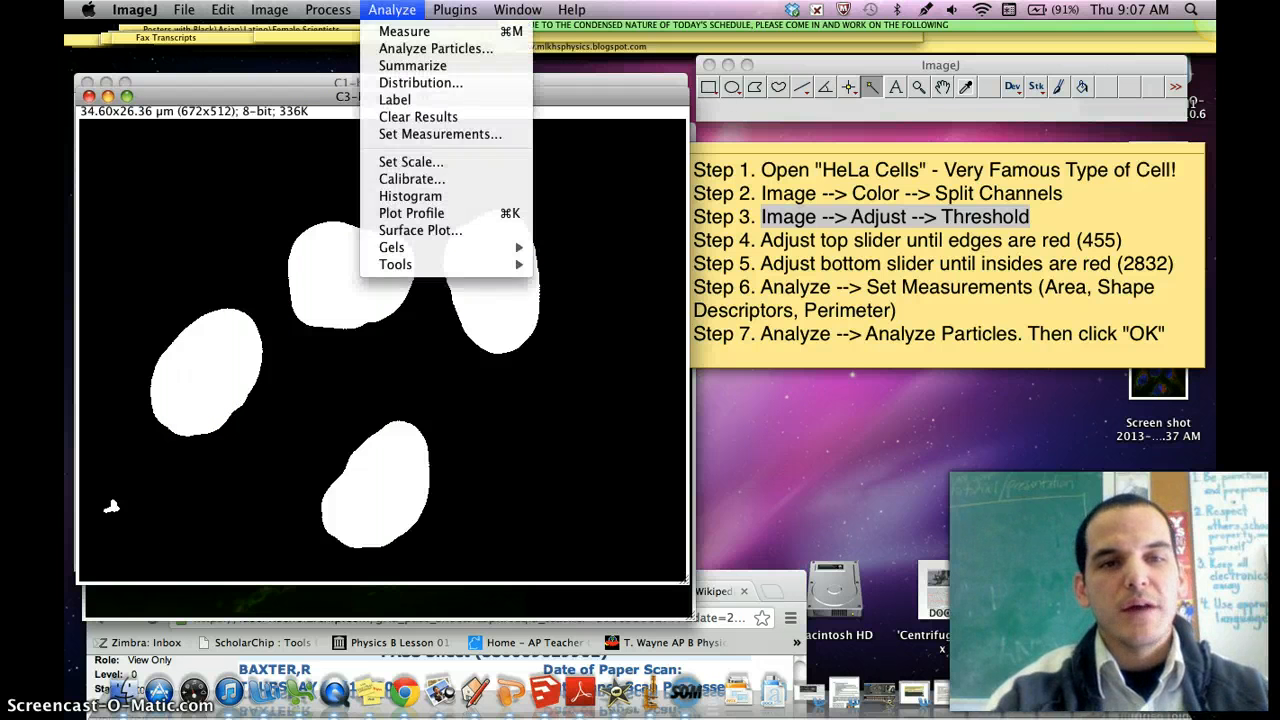
{"action": "left_click", "coordinate": [415, 143]}
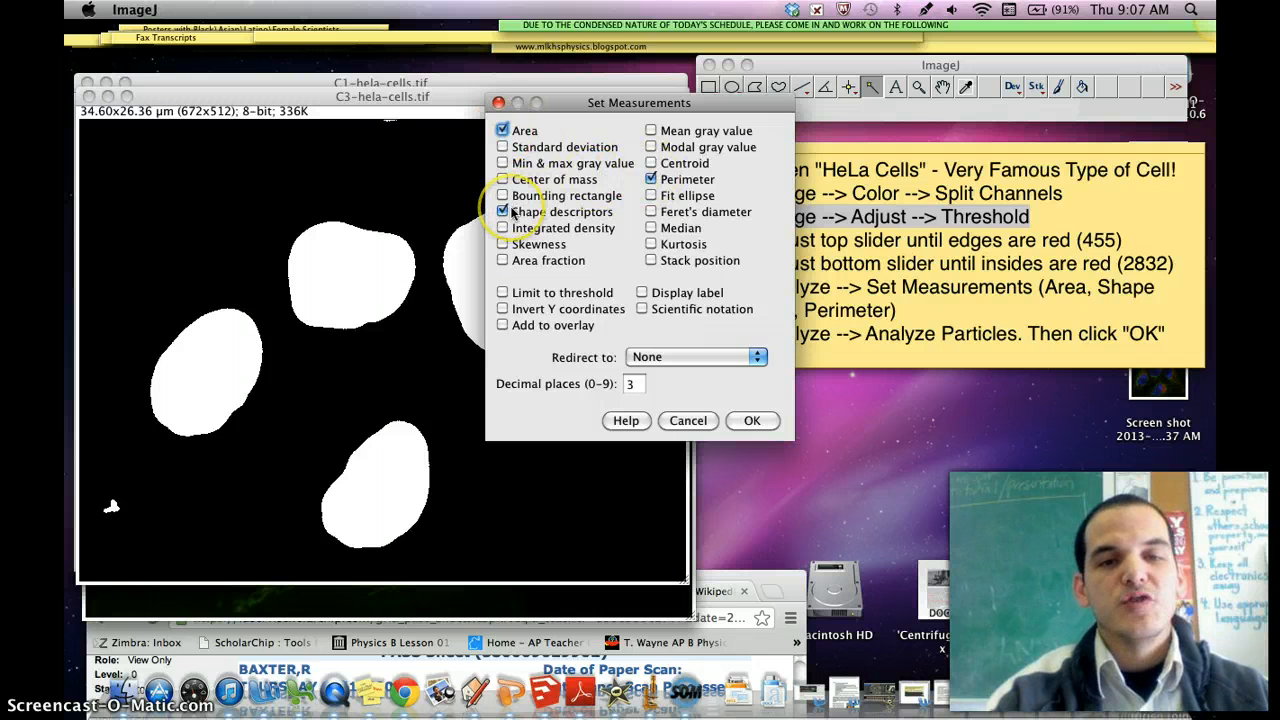
{"action": "left_click", "coordinate": [752, 420]}
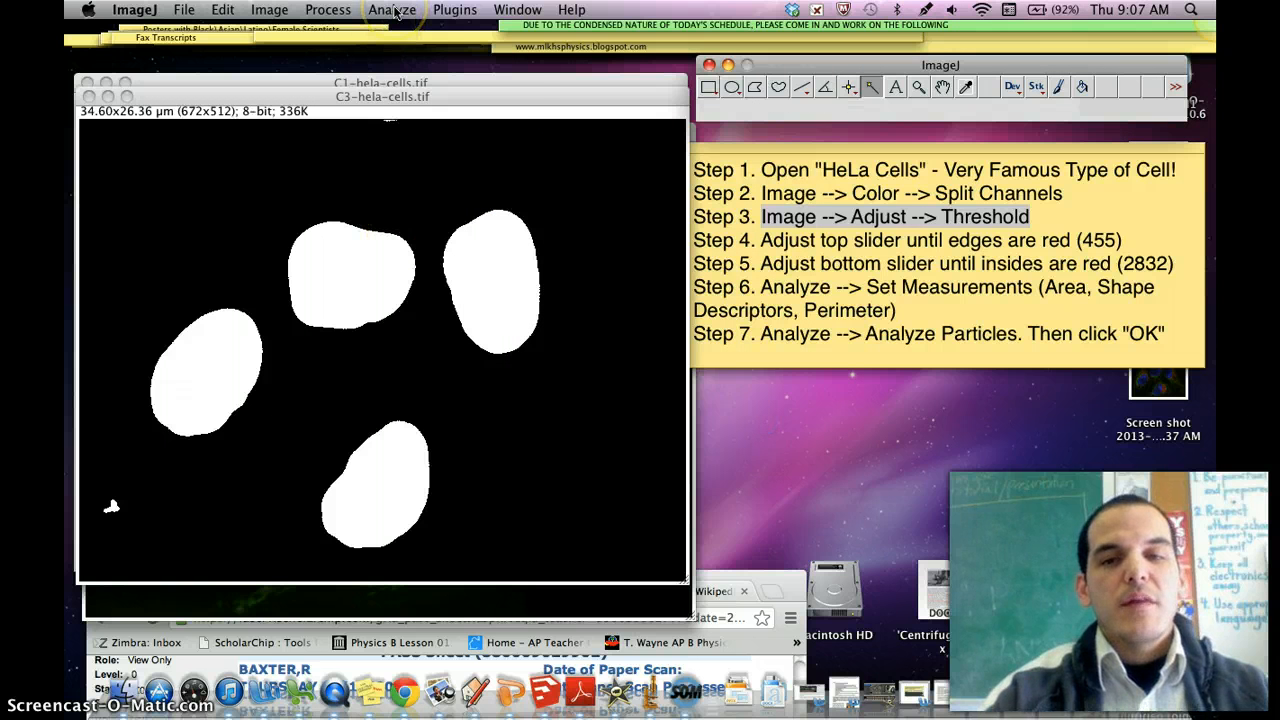
Check the thresholded image's pixel-to-length calibration in Set Scale and accept it as it is
{"action": "left_click", "coordinate": [395, 12]}
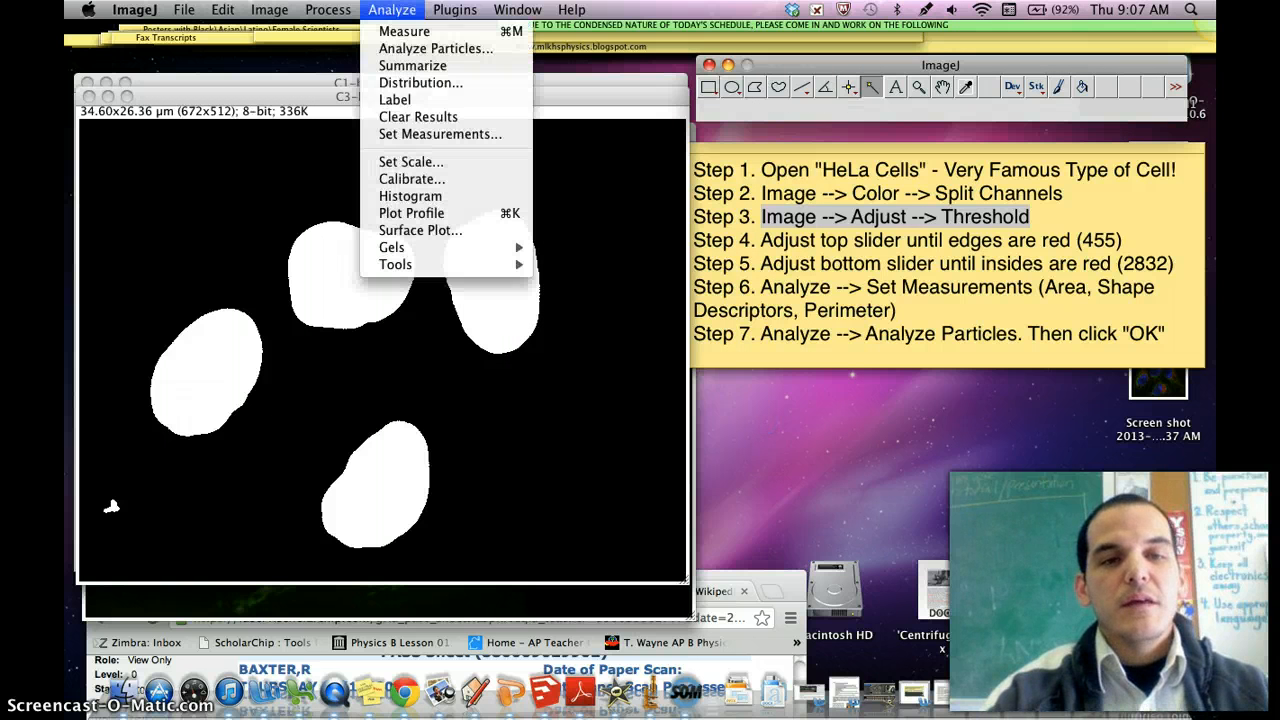
{"action": "left_click", "coordinate": [428, 166]}
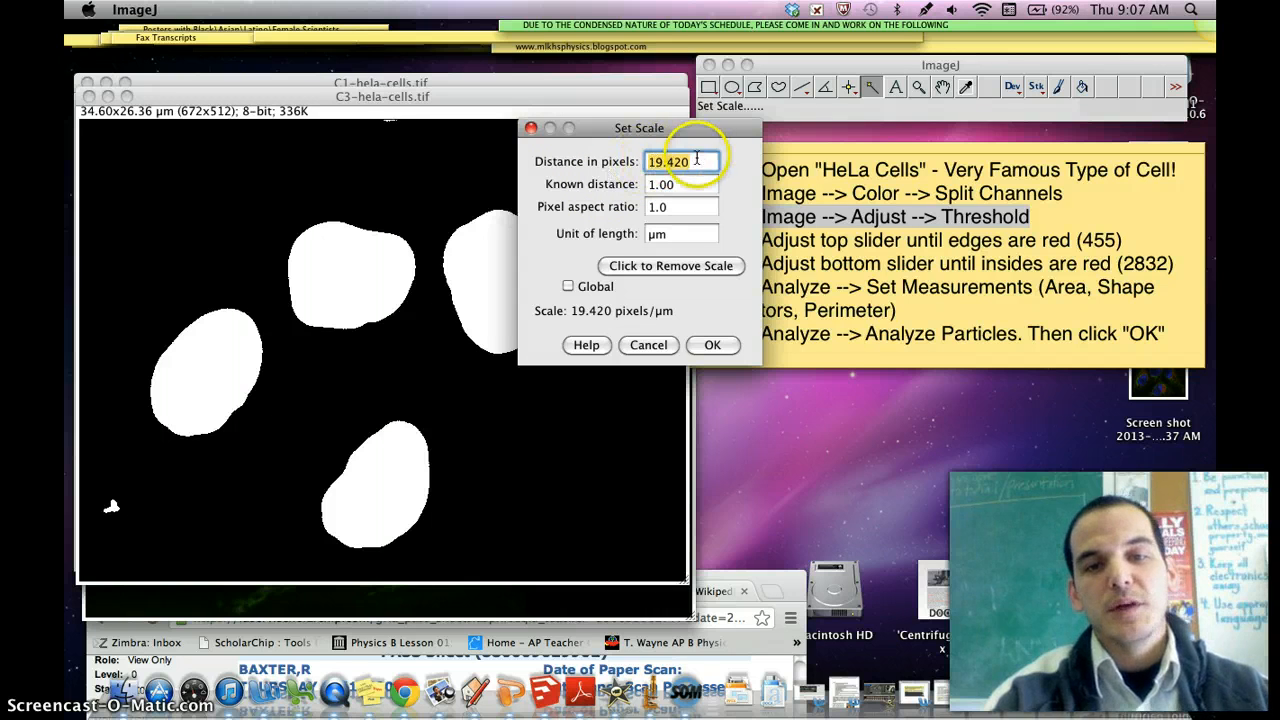
{"action": "left_click", "coordinate": [712, 344]}
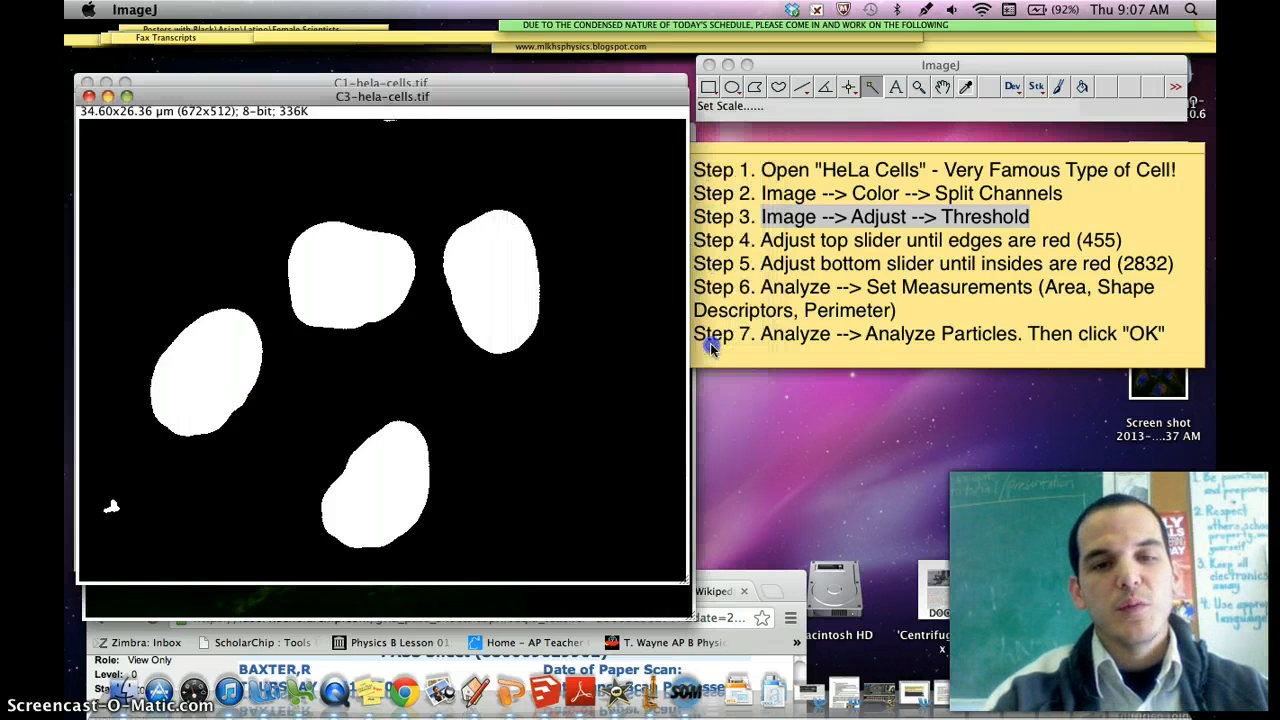
Run Analyze Particles on the thresholded nuclei with size 0-Infinity, circularity 0.00-1.00, Display results, Clear results and Exclude on edges
{"action": "left_click", "coordinate": [391, 9]}
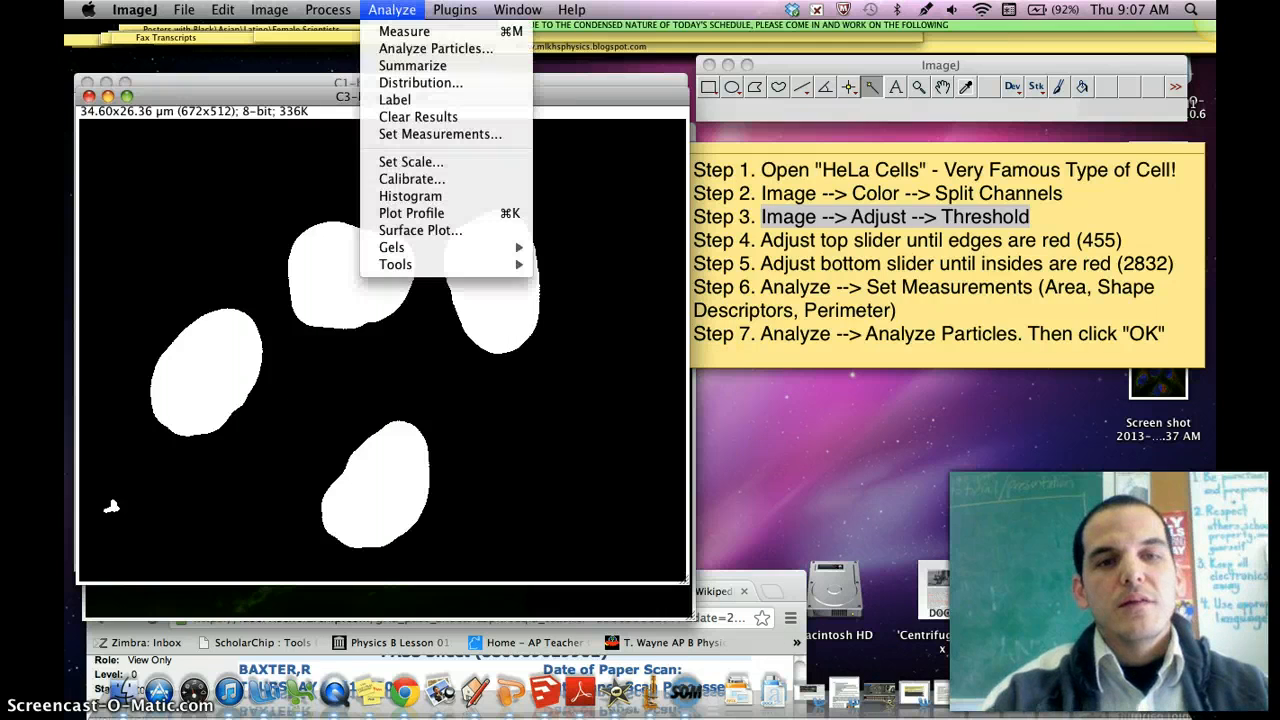
{"action": "left_click", "coordinate": [430, 52]}
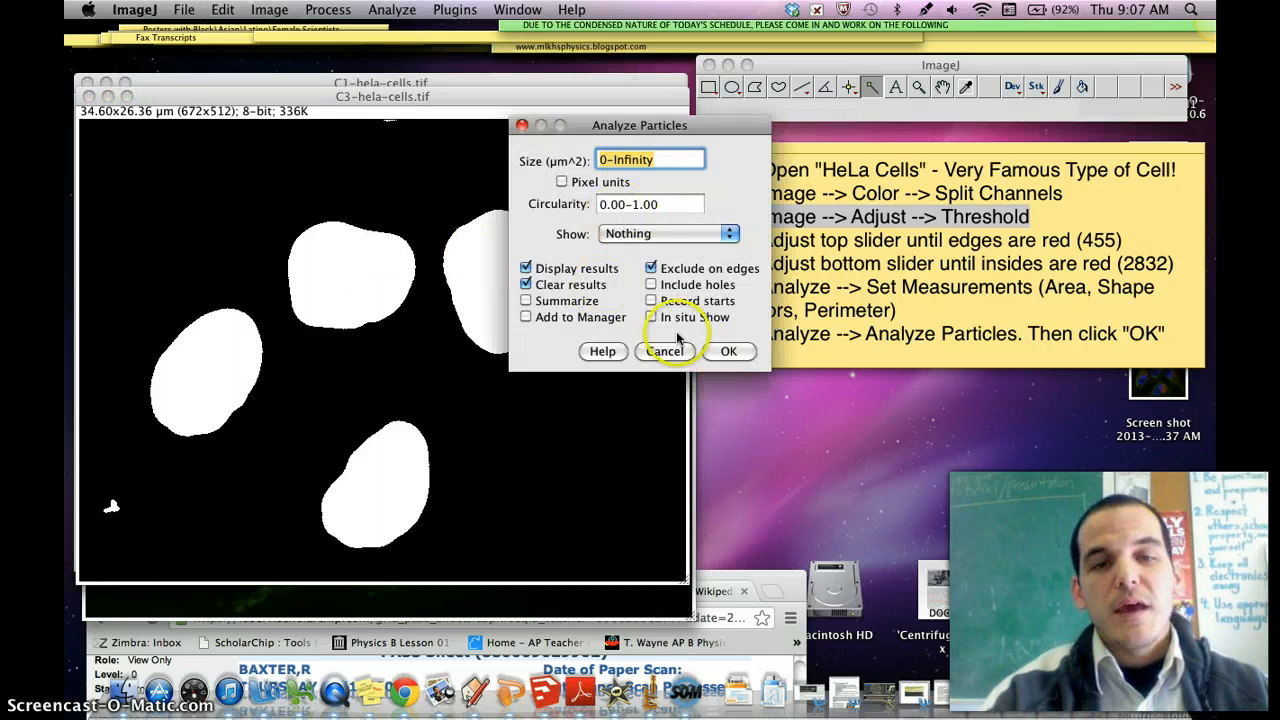
{"action": "left_click", "coordinate": [731, 351]}
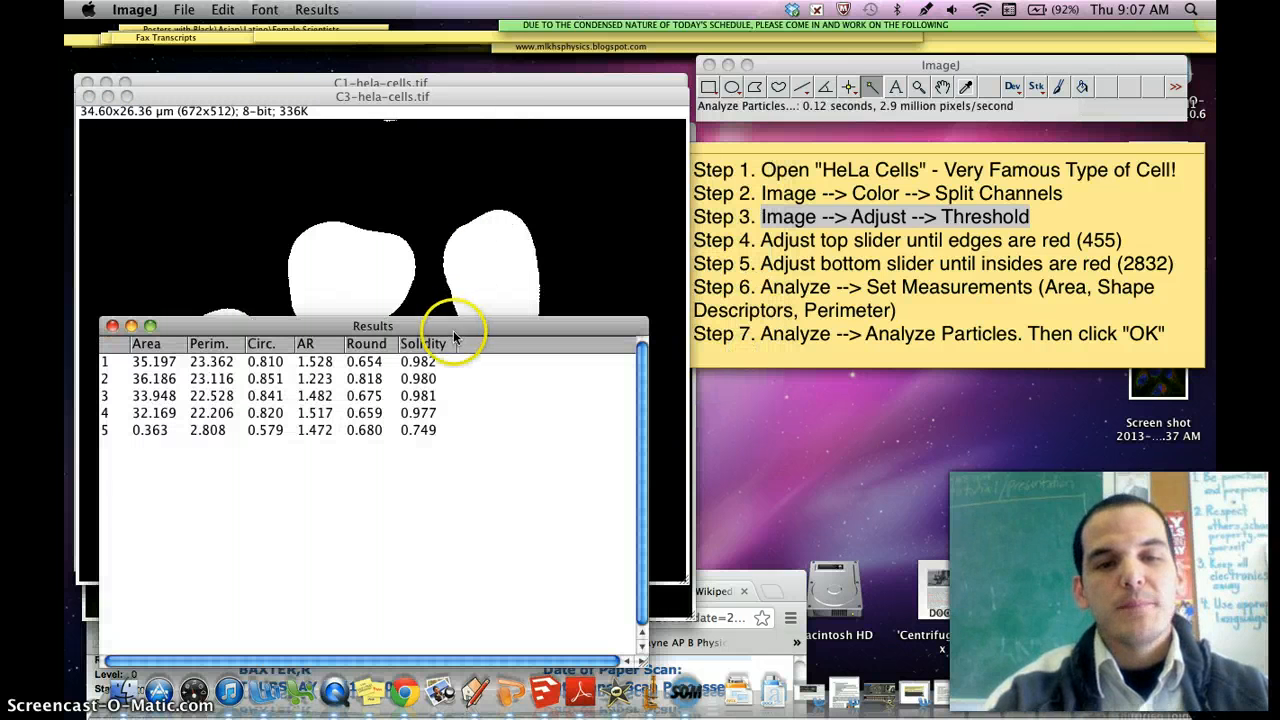
Examine the particle measurements in the Results table, comparing the areas in rows 1 to 4 with row 5
{"action": "left_click_drag", "start_coordinate": [453, 330], "coordinate": [485, 200]}
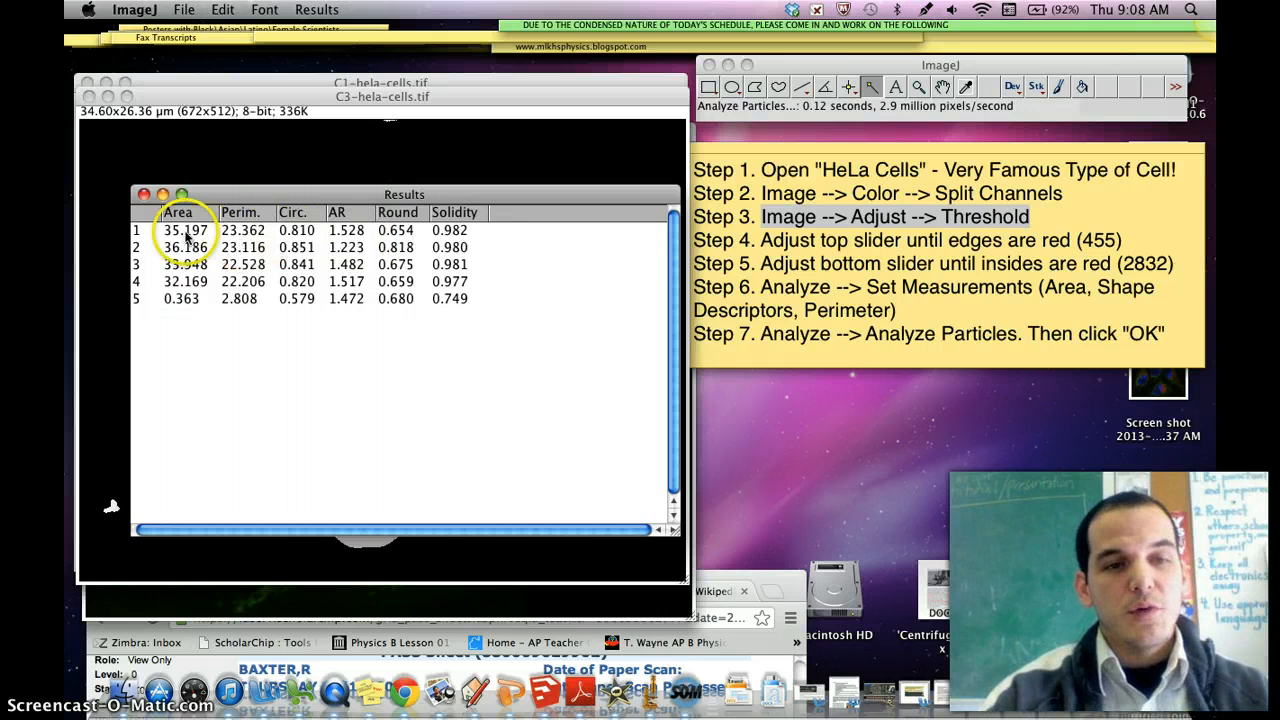
{"action": "left_click_drag", "start_coordinate": [183, 233], "coordinate": [310, 290]}
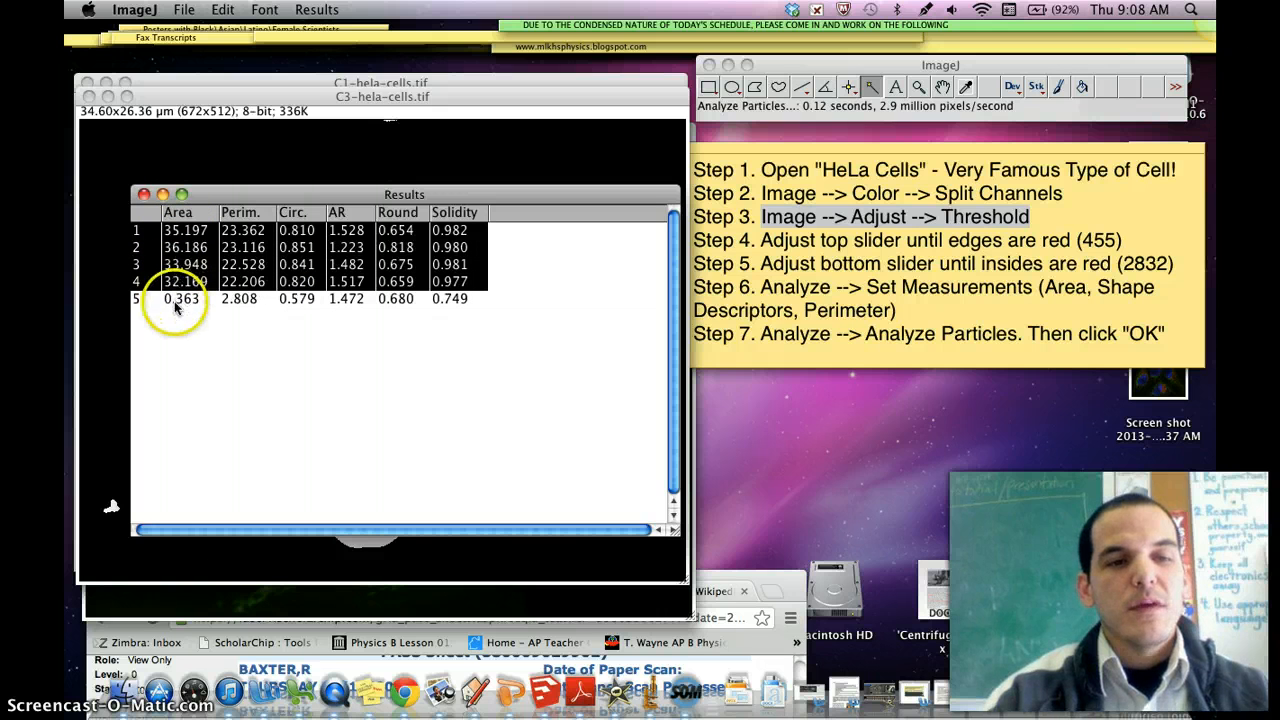
{"action": "left_click", "coordinate": [188, 266]}
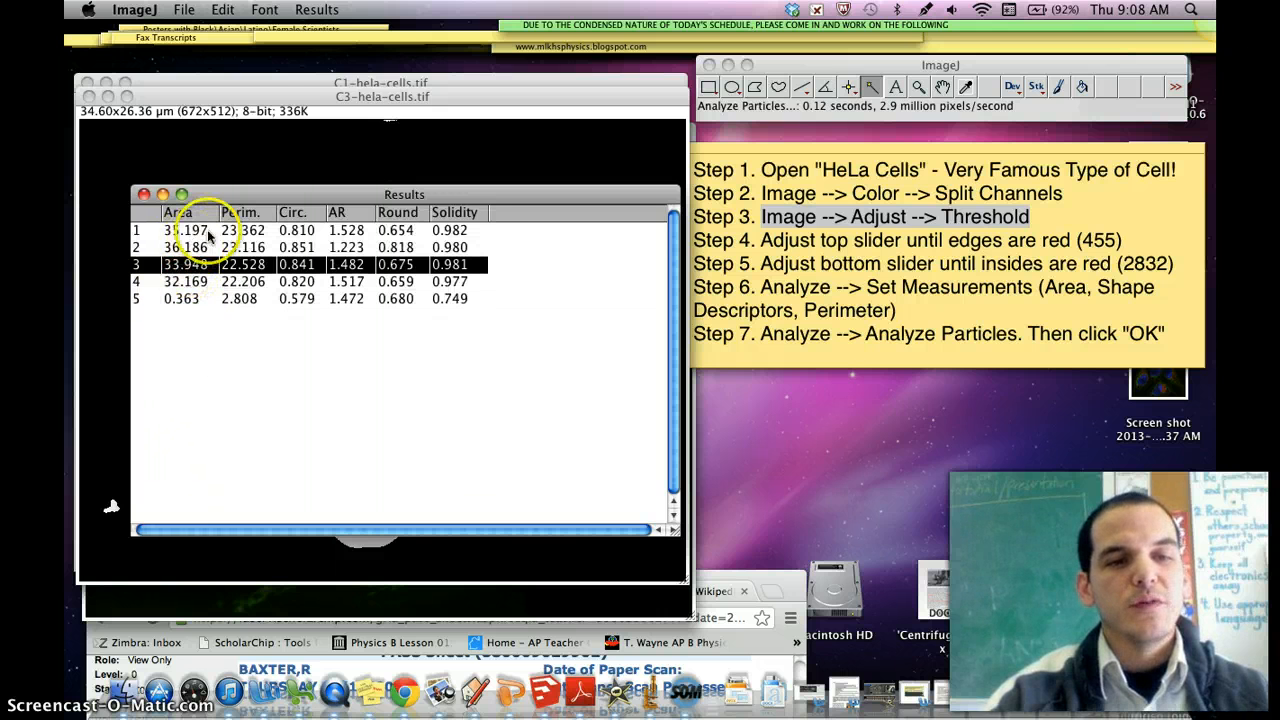
{"action": "left_click", "coordinate": [186, 299]}
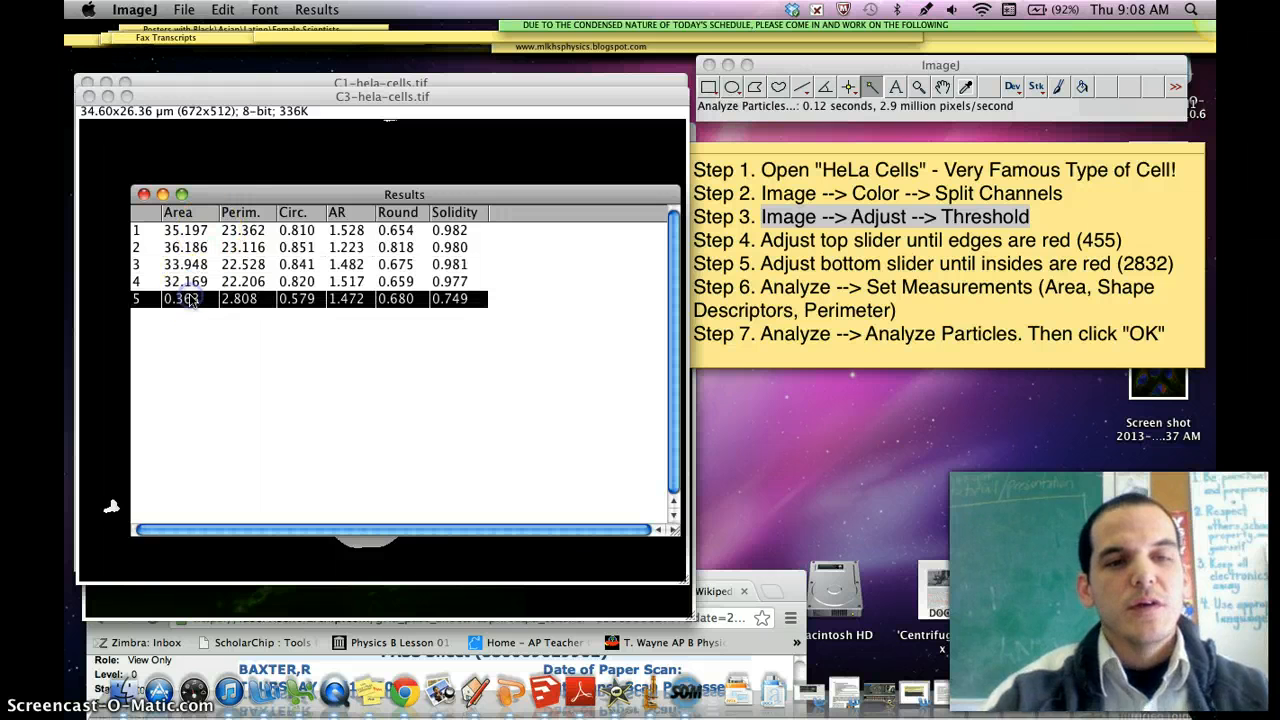
{"action": "left_click", "coordinate": [202, 248]}
{"action": "left_click", "coordinate": [200, 231]}
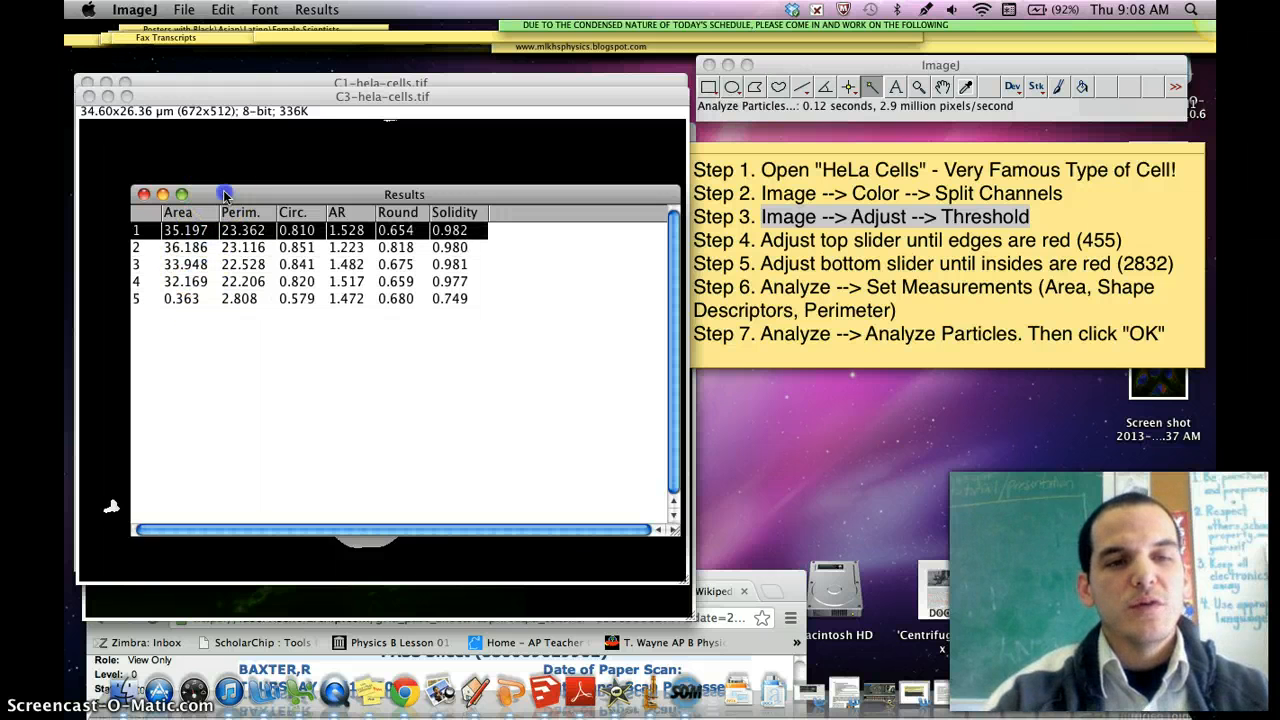
{"action": "left_click_drag", "start_coordinate": [224, 194], "coordinate": [238, 174]}
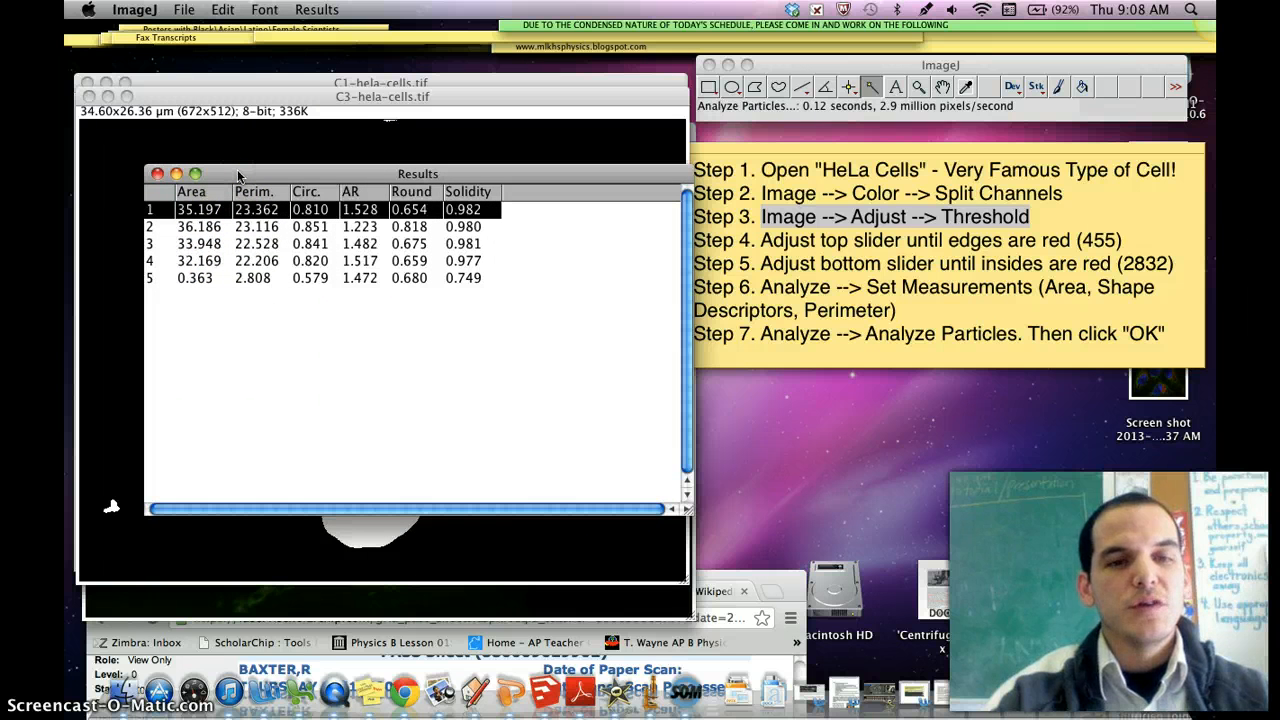
{"action": "left_click", "coordinate": [172, 228]}
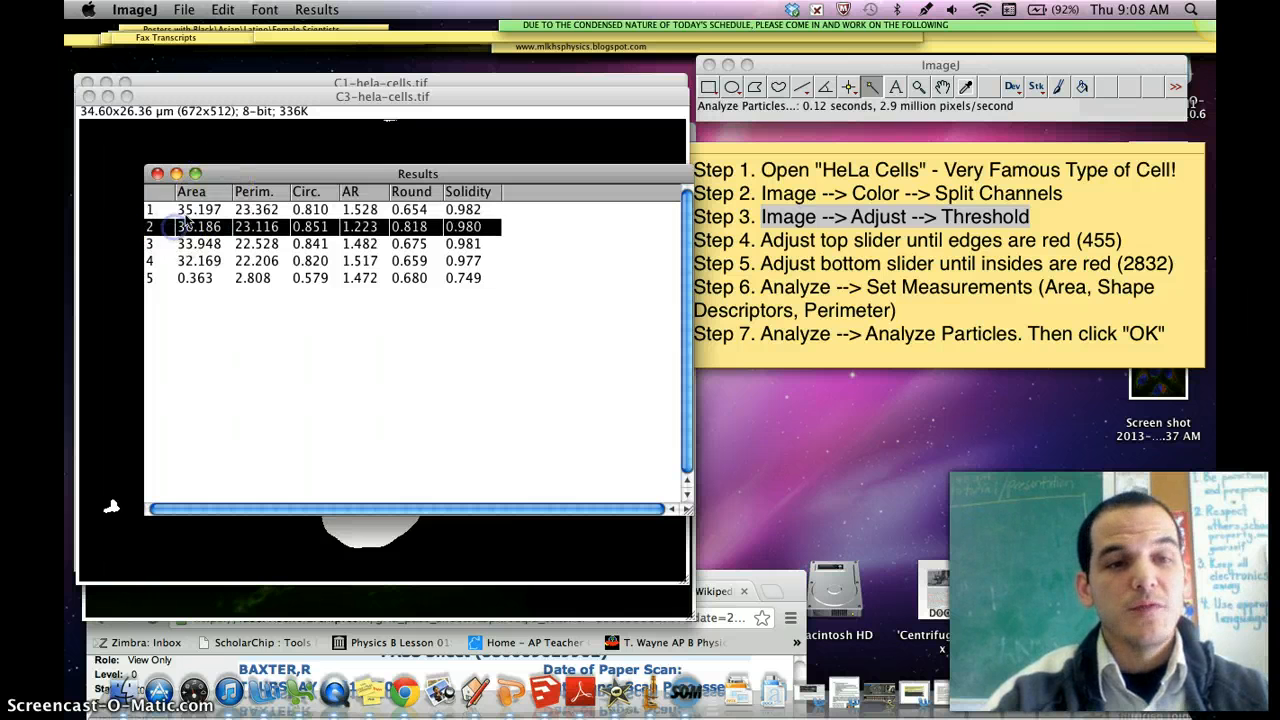
{"action": "left_click_drag", "start_coordinate": [170, 212], "coordinate": [214, 283]}
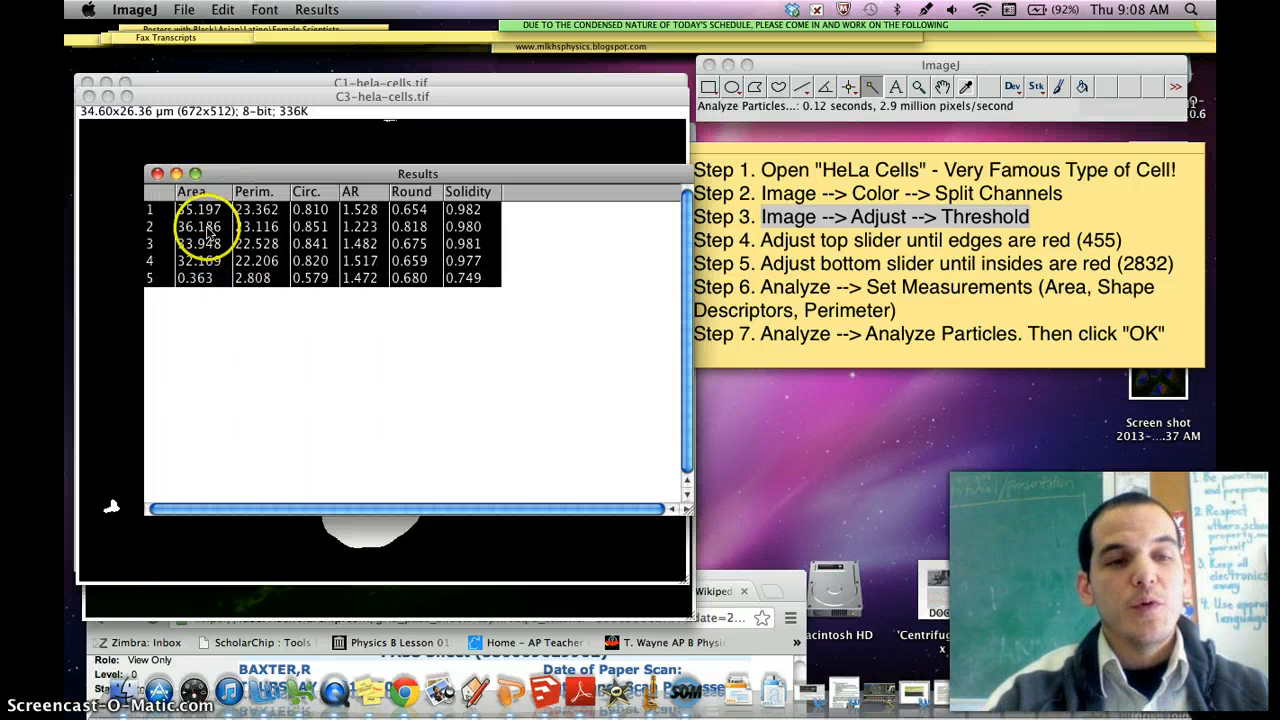